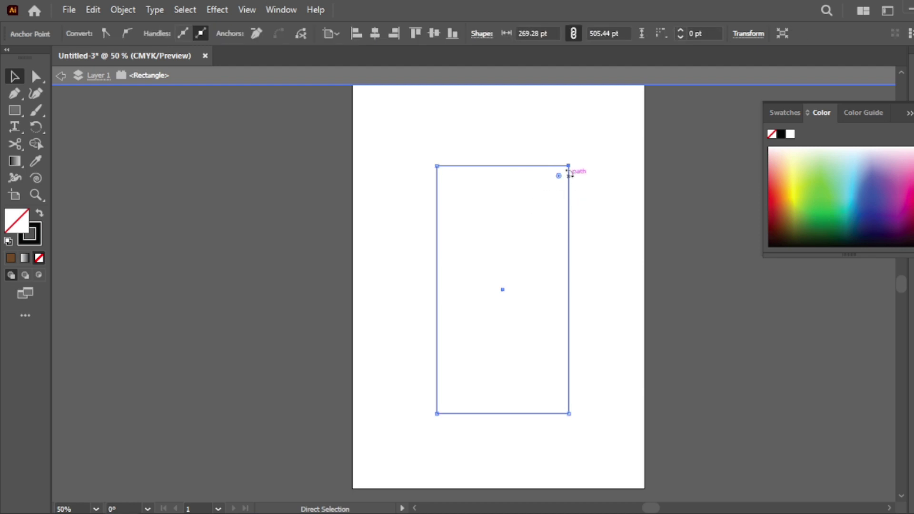
Pull the tall rectangle's upper-right corner slightly outward so its right side slants, and leave the shape deselected.
left_click_drag(570, 166, 580, 165)
key("v")
left_click(392, 149)
Draw a tall rectangle over the slanted shape's right half and remove everything outside their overlap with Shape Builder.
left_click(14, 110)
mouse_move(625, 142)
left_mouse_down()
mouse_move(591, 142)
mouse_move(493, 372)
mouse_move(505, 465)
mouse_move(508, 458)
left_mouse_up()
left_click(13, 78)
left_click_drag(414, 143, 625, 461)
left_click(36, 144)
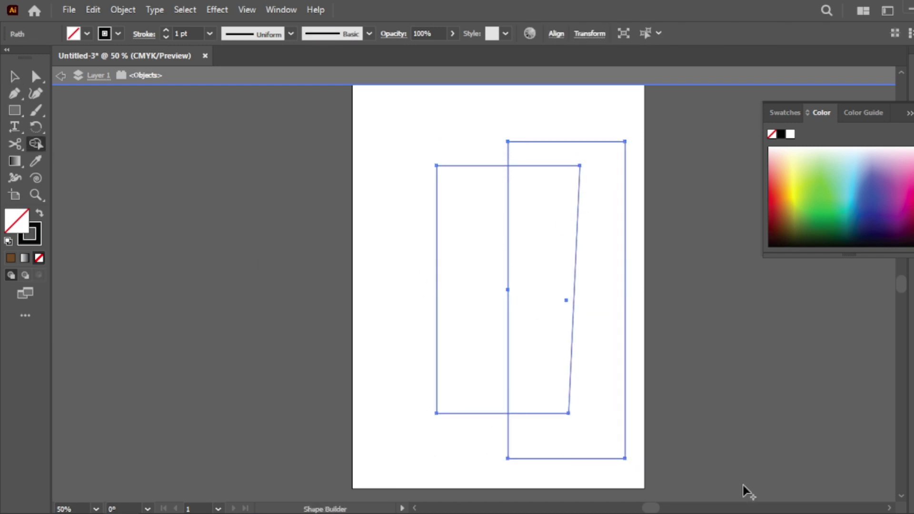
left_click(597, 436, "alt")
left_click(475, 316, "alt")
left_click(14, 76)
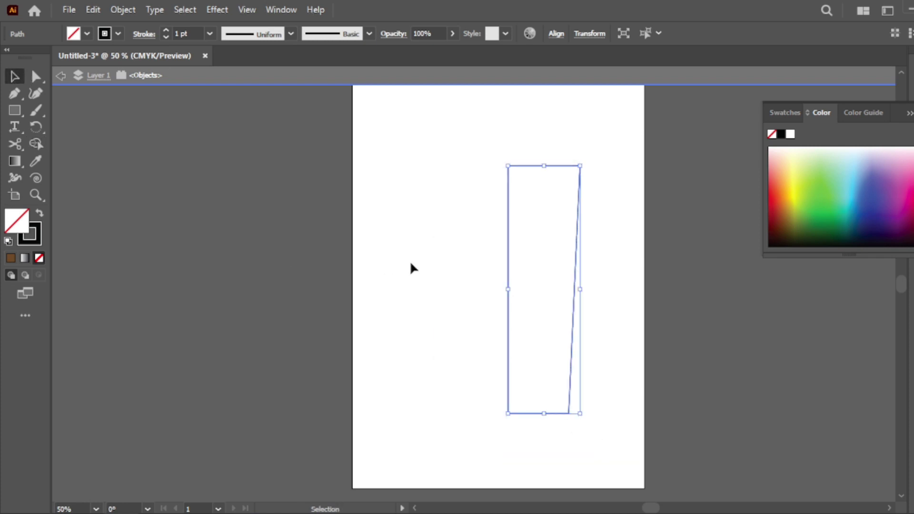
Shift the trimmed half toward the artboard's centre and place a reflected copy flush against its straight edge.
left_click(519, 284)
left_click_drag(577, 287, 549, 270)
left_click(575, 267)
right_click(549, 270)
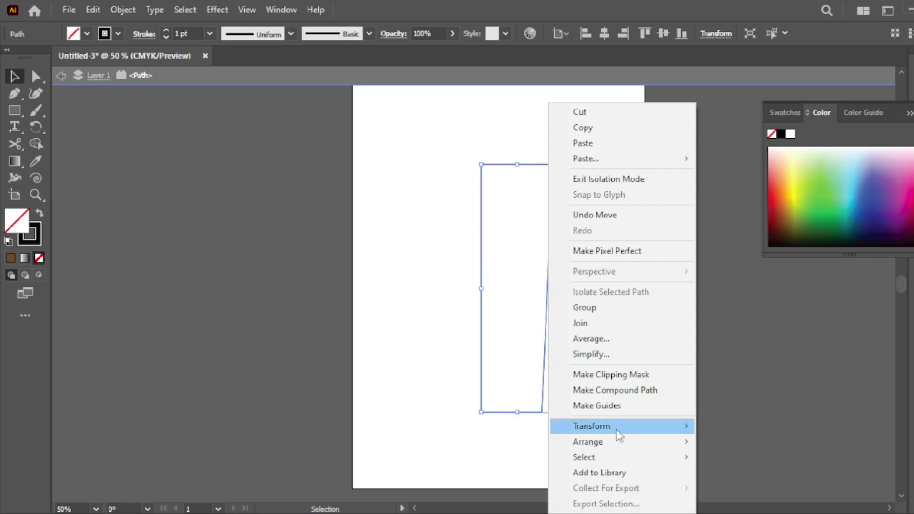
mouse_move(615, 431)
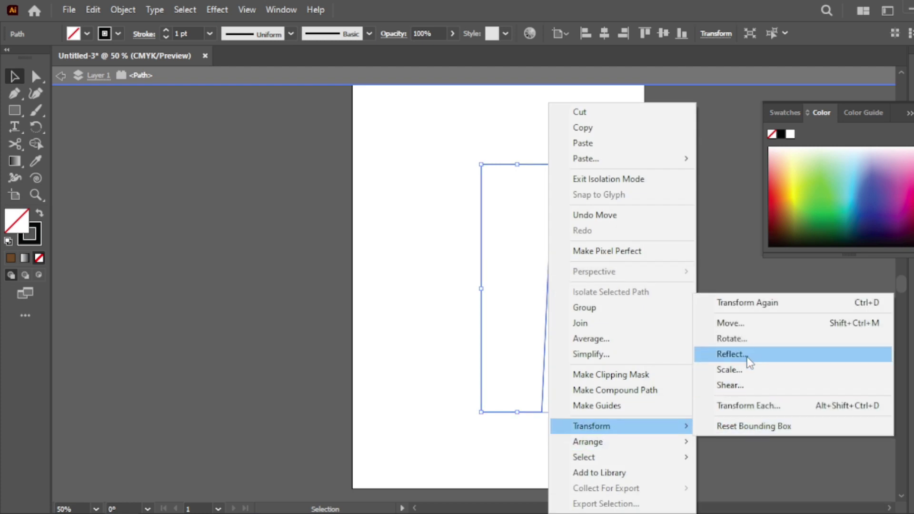
left_click(734, 355)
left_click(404, 356)
left_click_drag(493, 165, 422, 165)
left_click(590, 374)
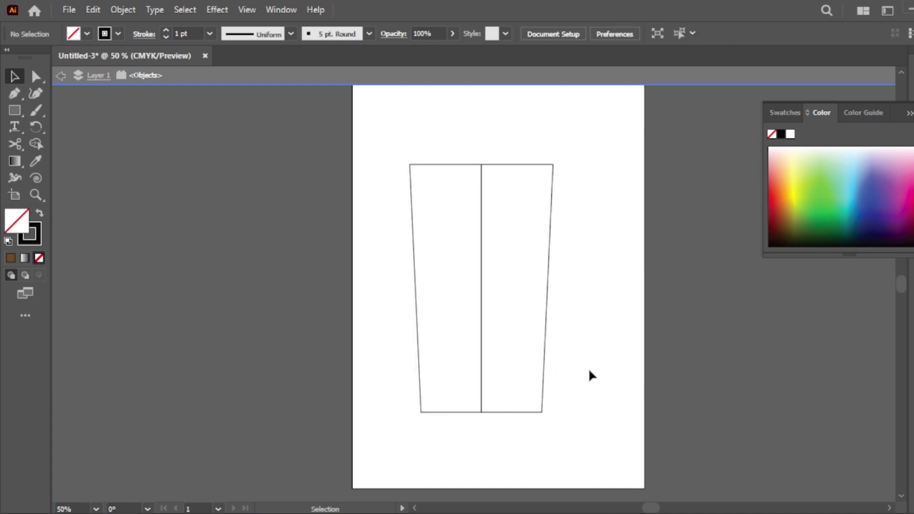
Merge the two mirrored halves into a single tapered cup body with Shape Builder.
left_click_drag(371, 327, 372, 316)
key("shift+m")
left_click_drag(444, 208, 573, 397)
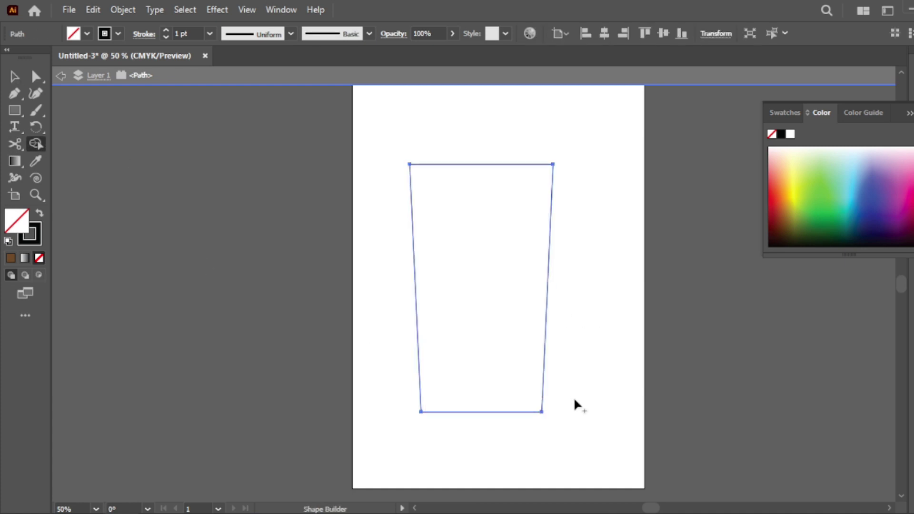
Lengthen the cup body by stretching its bottom edge slightly downward.
left_click(15, 77)
left_click(493, 405)
left_click(546, 336)
left_click_drag(481, 412, 490, 433)
left_click(607, 365)
mouse_move(490, 164)
left_mouse_down()
mouse_move(497, 173)
mouse_move(490, 165)
left_mouse_up()
left_click(591, 196)
left_click(491, 165)
left_click(552, 272)
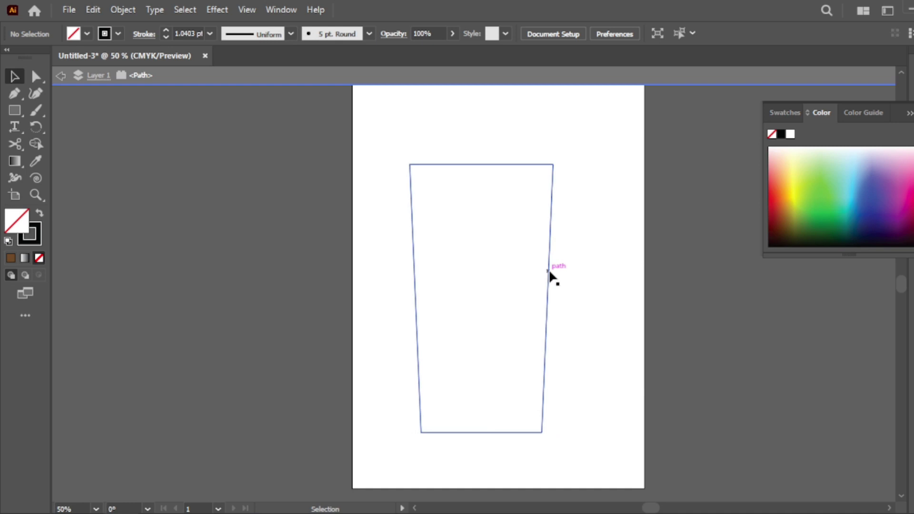
Draw a wide rectangle across the middle of the cup, overhanging both sides, as the sleeve.
left_click(15, 111)
mouse_move(585, 245)
left_mouse_down()
mouse_move(392, 357)
mouse_move(372, 351)
left_mouse_up()
left_click(15, 79)
left_click_drag(573, 245, 563, 248)
Trim off the sleeve rectangle's parts outside the cup body with Shape Builder.
left_click_drag(611, 217, 356, 381)
key("shift+m")
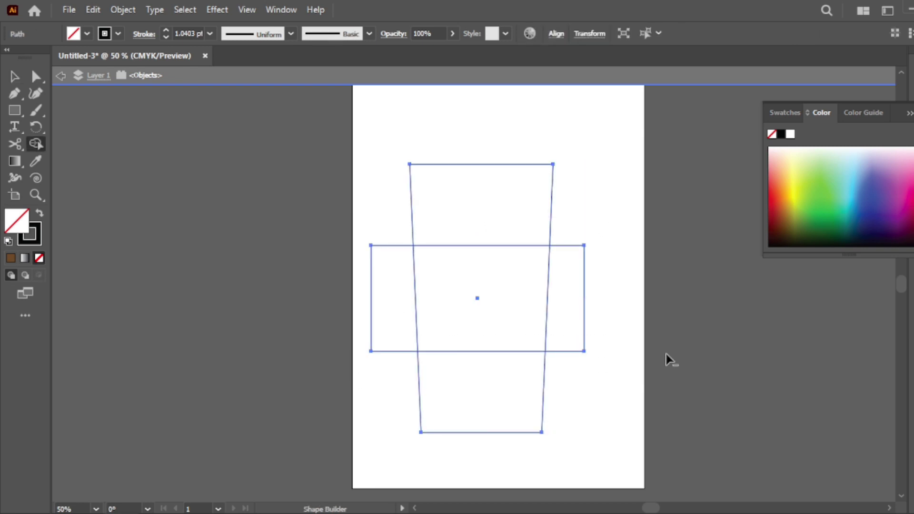
left_click(571, 316, "alt")
left_click(390, 315, "alt")
left_click(14, 78)
left_click(381, 183)
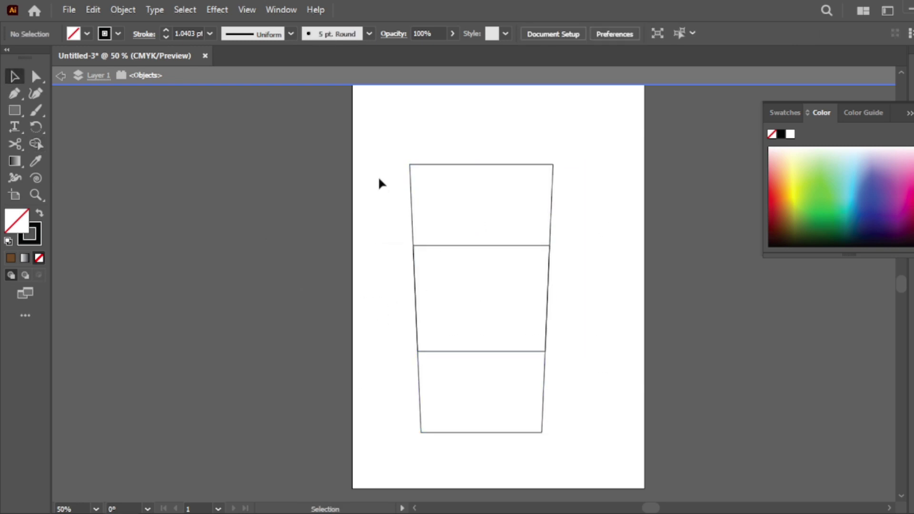
Duplicate the thin lid rectangle straight up so the copy sits directly on top of it.
mouse_move(396, 153)
left_mouse_down()
mouse_move(578, 164)
mouse_move(535, 147)
left_mouse_up()
left_click(14, 77)
left_click(497, 232)
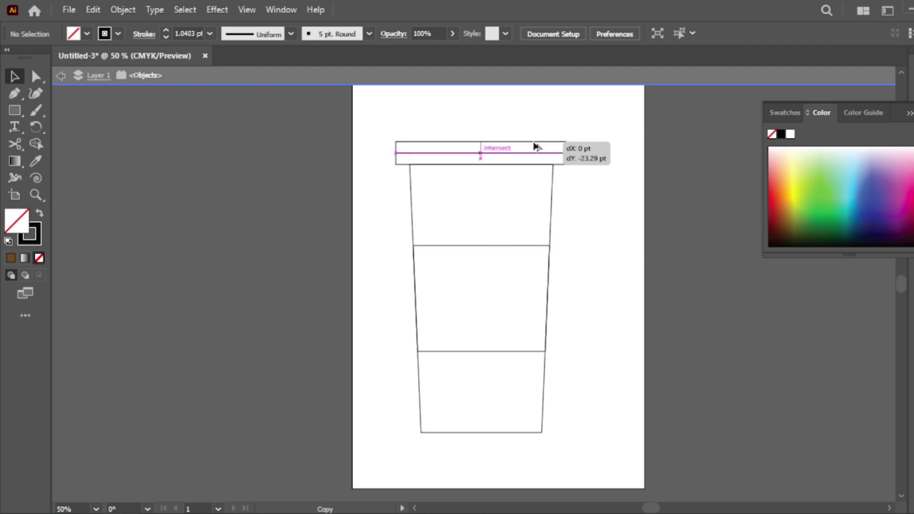
Narrow the upper lid bar slightly on both ends so it is shorter than the lower one.
key("a")
key("ctrl+=")
key("ctrl+=")
key("ctrl+=")
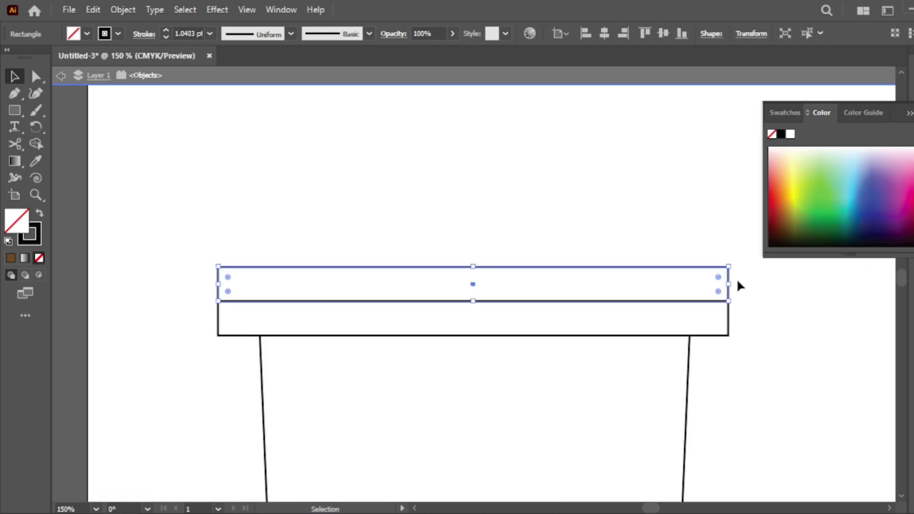
key("a")
left_click_drag(729, 288, 707, 285)
key("ctrl+z")
left_click_drag(218, 285, 249, 276)
Round the corners of the lower lid bar to match the upper bar.
left_click(720, 336)
left_click_drag(718, 314, 710, 313)
scroll(718, 384, "down", 3)
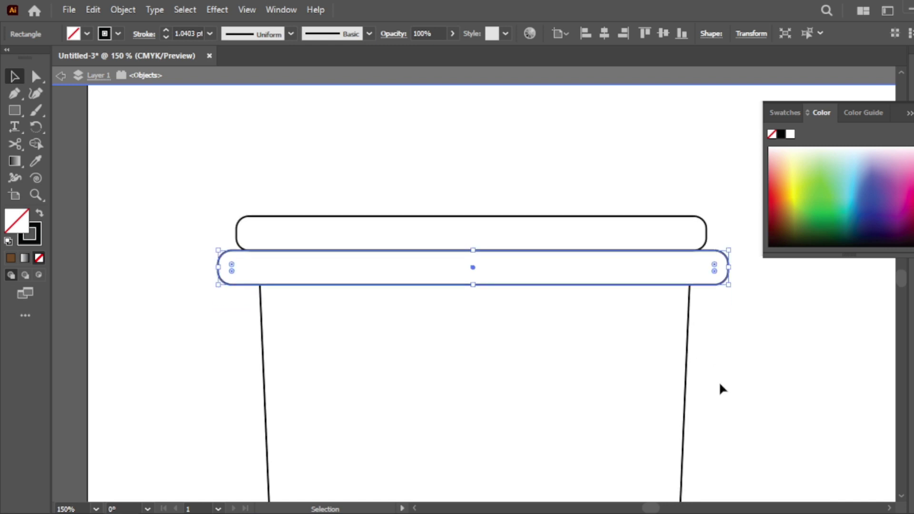
left_click(729, 367)
Draw a narrow upright ellipse on the sleeve and tilt it diagonally as a coffee bean.
scroll(730, 367, "down", 9)
key("ctrl+minus")
key("ctrl+minus")
key("ctrl+minus")
scroll(529, 340, "down", 3)
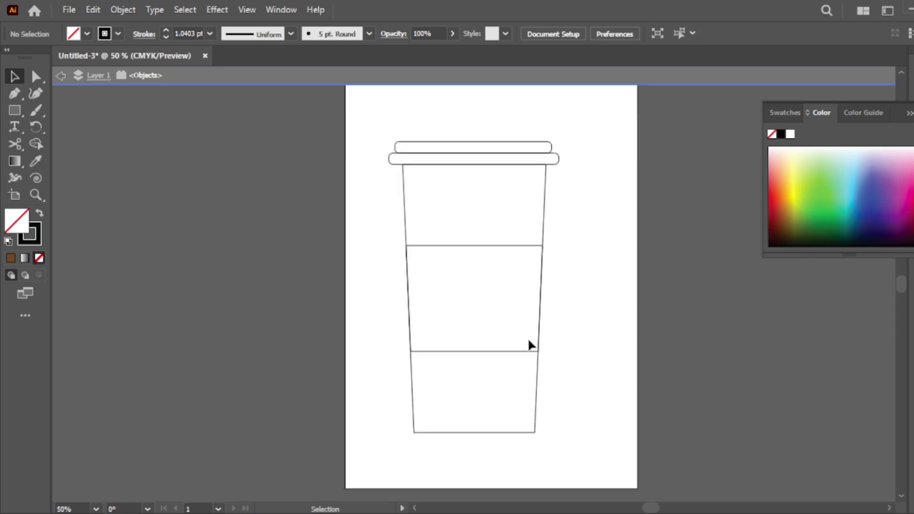
left_click_drag(14, 110, 62, 125)
left_click_drag(482, 263, 442, 348)
left_click(15, 77)
left_click_drag(486, 261, 499, 291)
Draw a curved centre line inside the bean with the Pen tool and set its stroke weight to 4 pt.
left_click(14, 95)
left_click(485, 275)
left_click(457, 323)
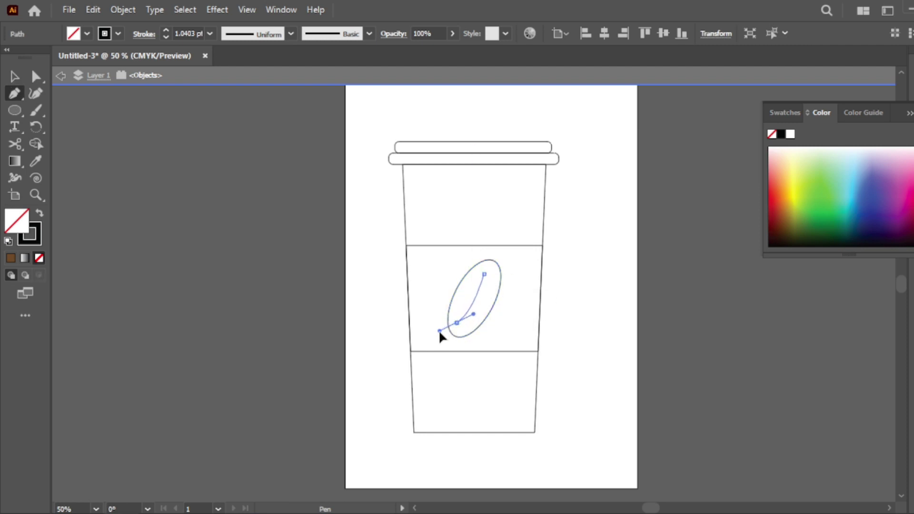
left_click_drag(427, 339, 427, 344)
left_click(14, 76)
left_click(480, 304)
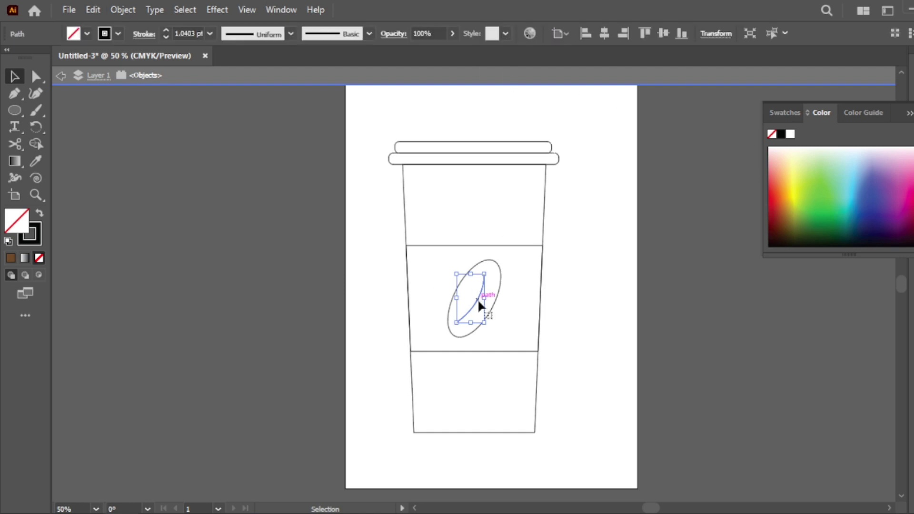
left_click(166, 30)
Taper the lower end of the bean's centre line to a point with the Width tool.
key("ctrl+equal")
key("ctrl+equal")
key("ctrl+equal")
key("ctrl+equal")
key("ctrl+equal")
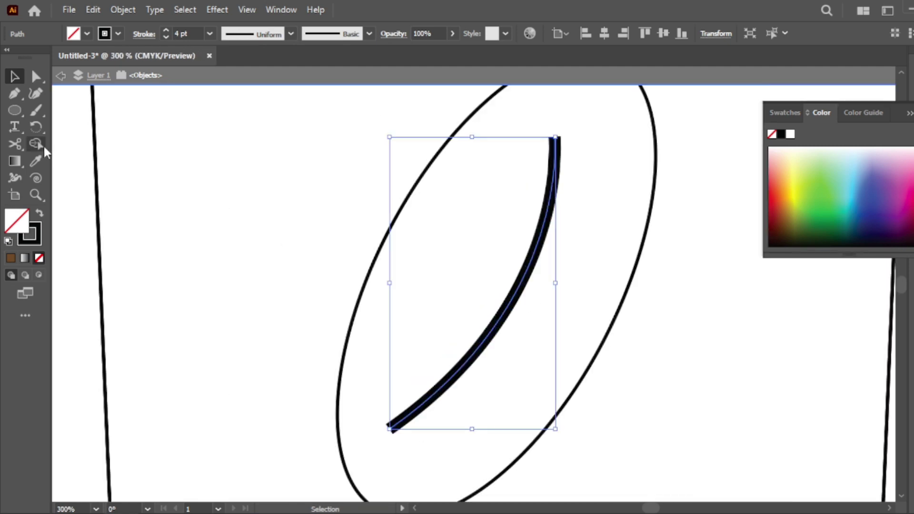
left_click(37, 144)
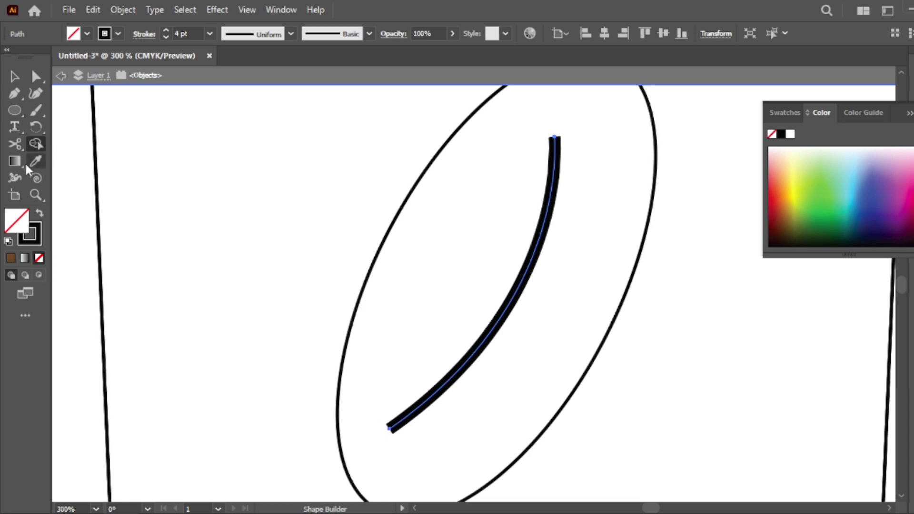
left_click(13, 181)
mouse_move(393, 429)
left_mouse_down()
mouse_move(384, 423)
mouse_move(394, 429)
left_mouse_up()
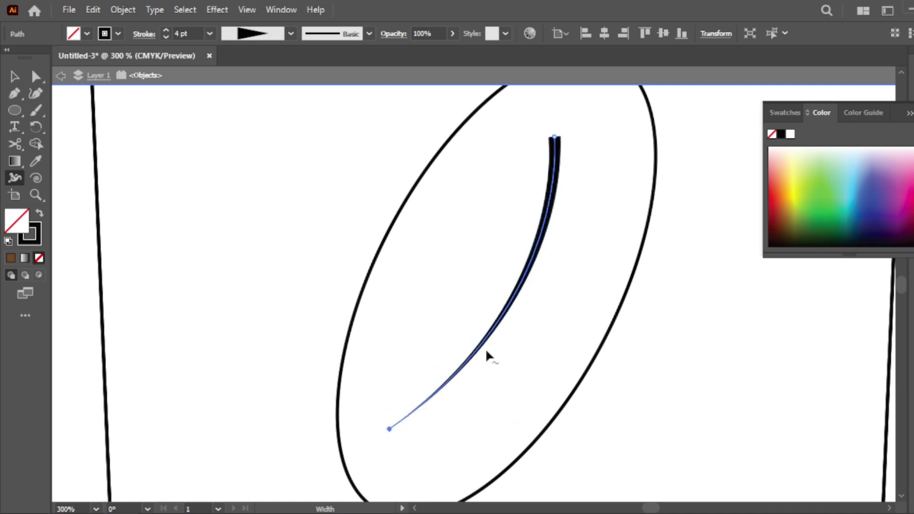
Taper the centre line's upper end to a point and adjust its middle width to about 4.6 pt.
mouse_move(556, 140)
left_mouse_down()
mouse_move(594, 143)
mouse_move(554, 141)
left_mouse_up()
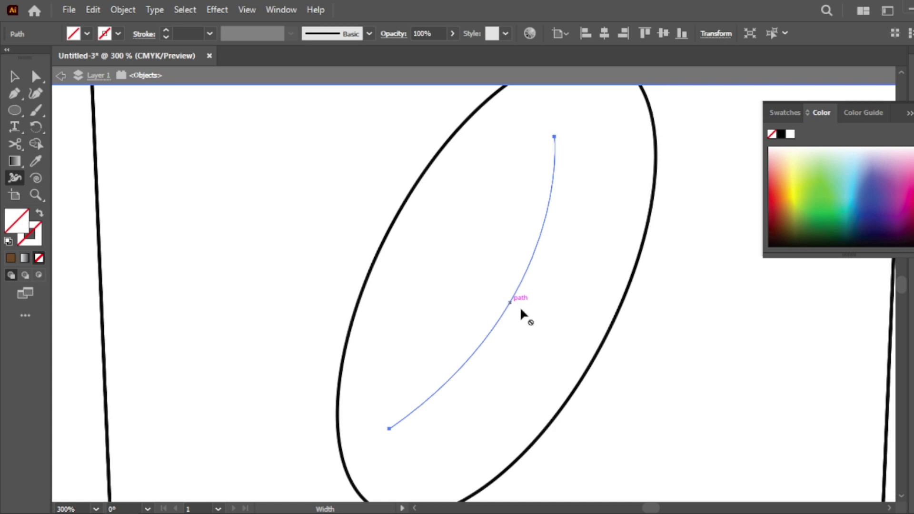
key("ctrl+z")
left_click_drag(509, 304, 502, 306)
mouse_move(556, 138)
left_mouse_down()
mouse_move(540, 145)
mouse_move(567, 142)
left_mouse_up()
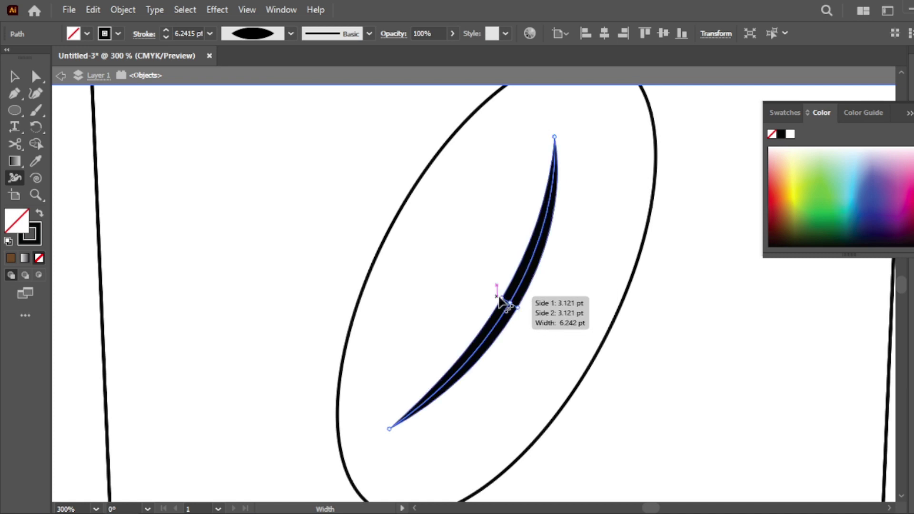
mouse_move(515, 312)
left_mouse_down()
mouse_move(531, 331)
mouse_move(504, 316)
mouse_move(517, 324)
left_mouse_up()
key("v")
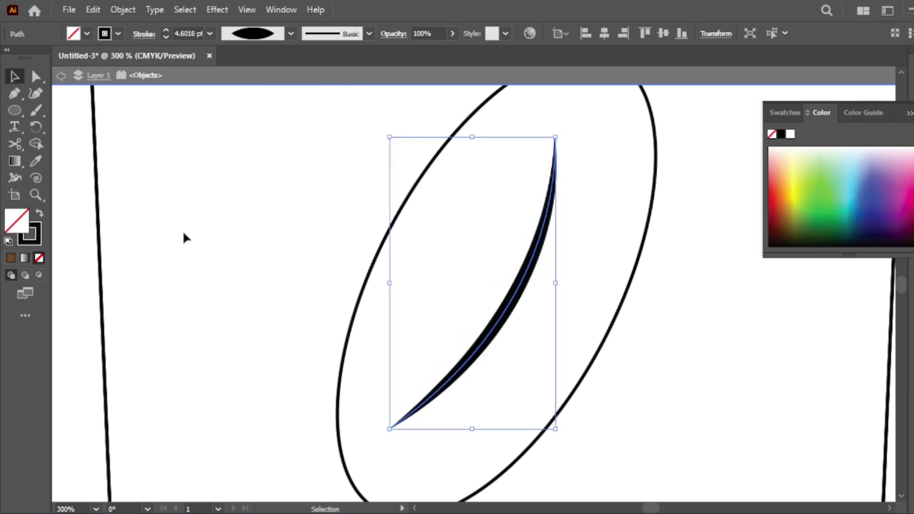
key("ctrl+shift+a")
Fill the upper lid bar with the dark brown swatch and the lower lid bar with the near-black brown swatch.
key("ctrl+0")
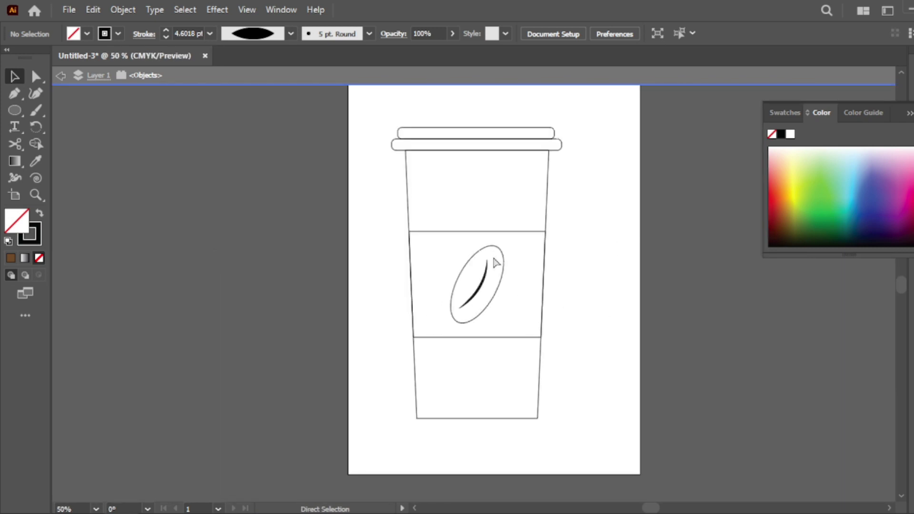
left_click(785, 113)
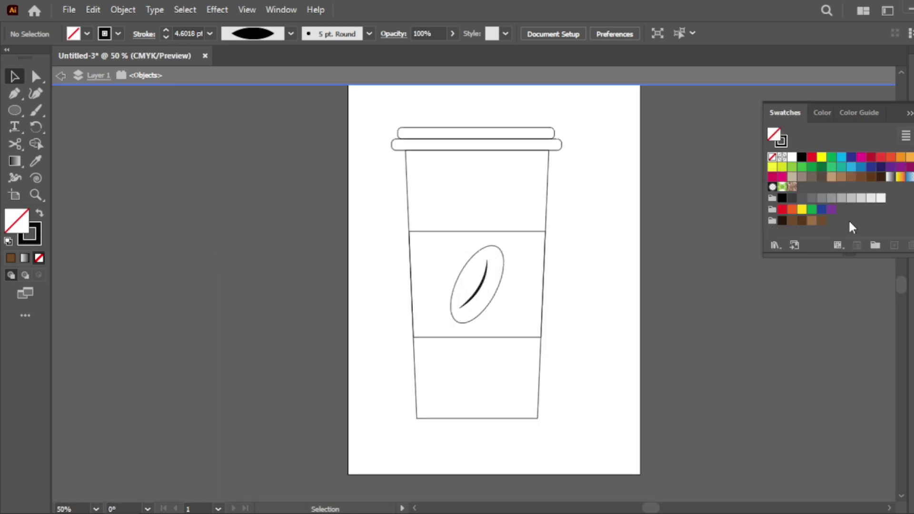
left_click(495, 133)
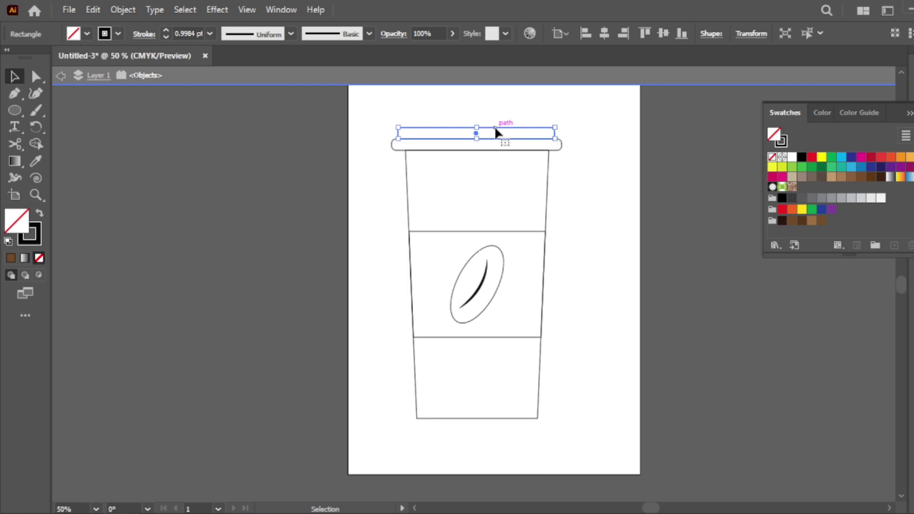
left_click(30, 238)
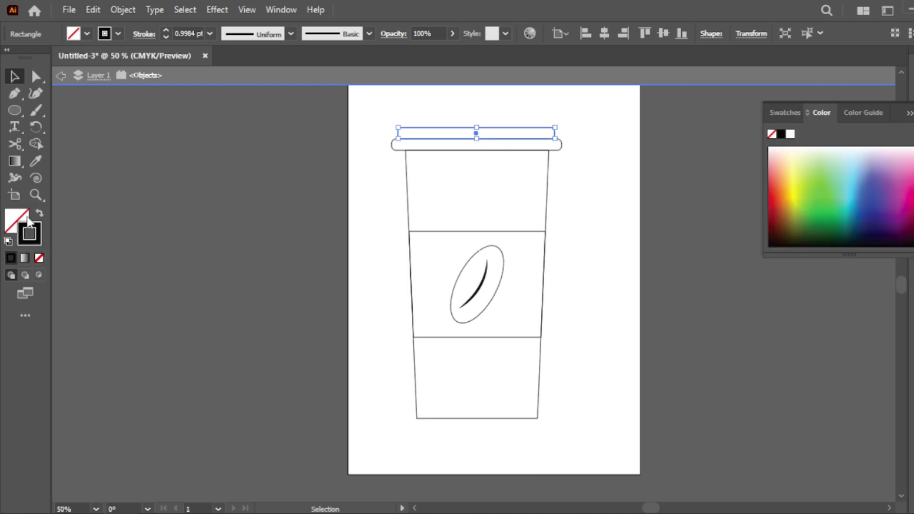
left_click(785, 112)
left_click(781, 221)
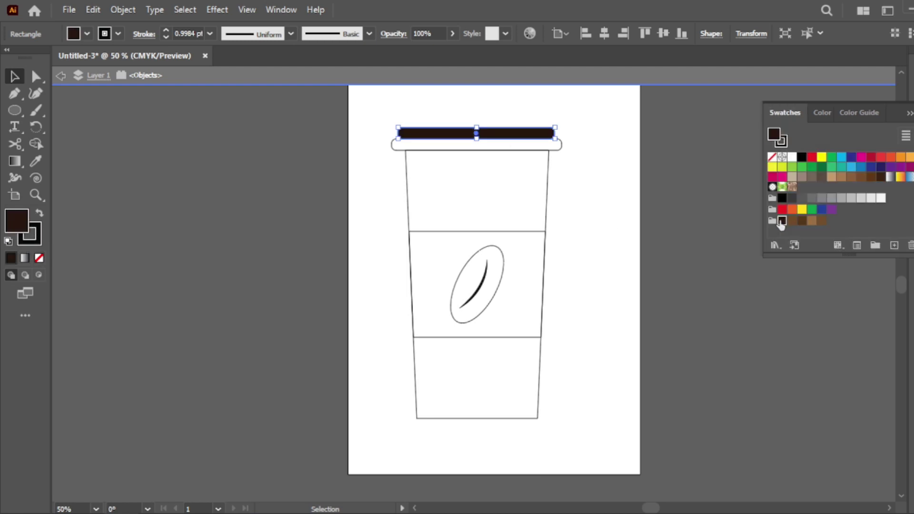
left_click(805, 223)
left_click(561, 150)
left_click(783, 221)
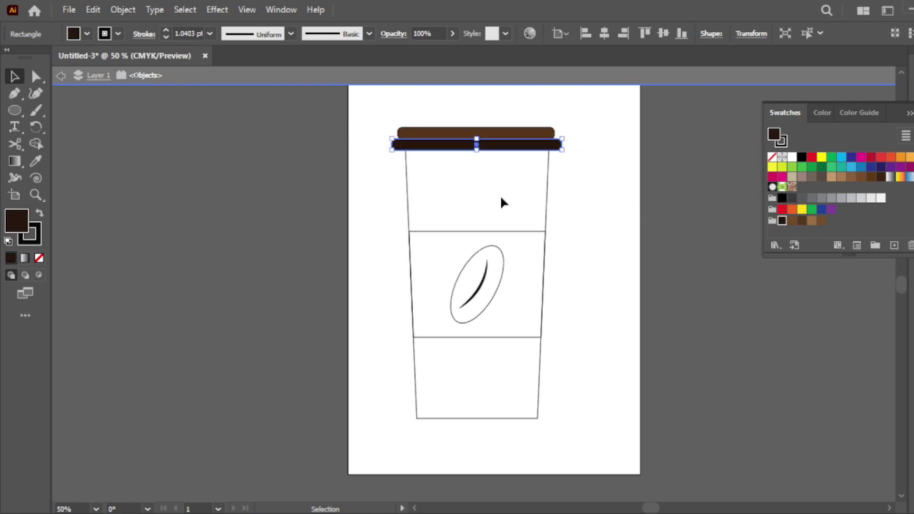
Separate the cup's upper section, sleeve, bean and lower section into individual shapes with Shape Builder.
left_click_drag(378, 192, 576, 382)
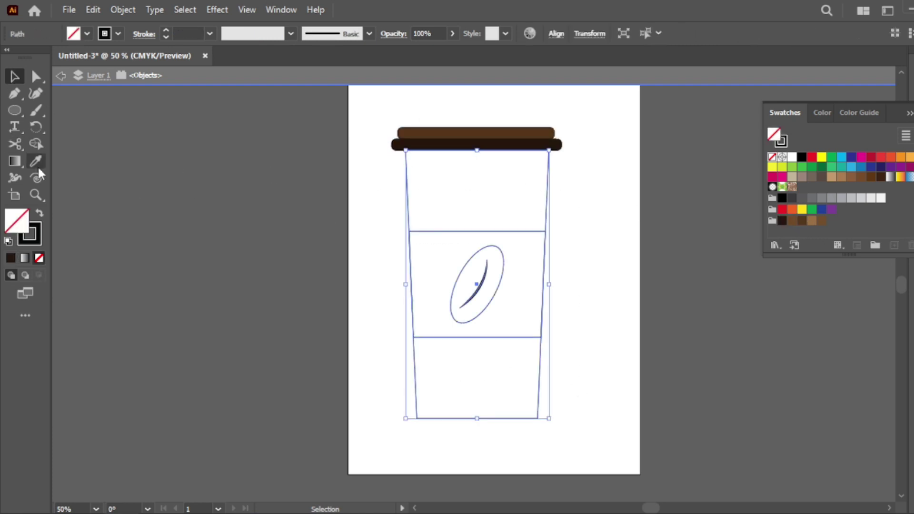
left_click(36, 144)
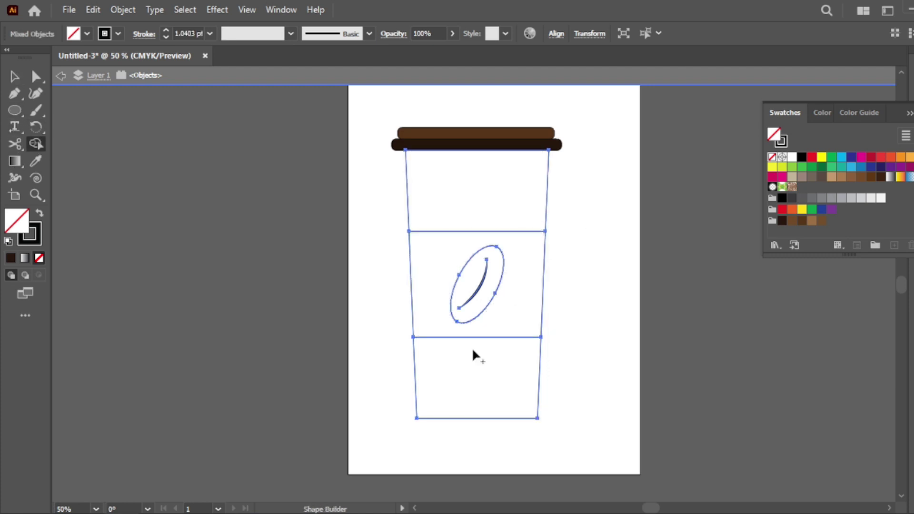
key("v")
left_click(291, 206)
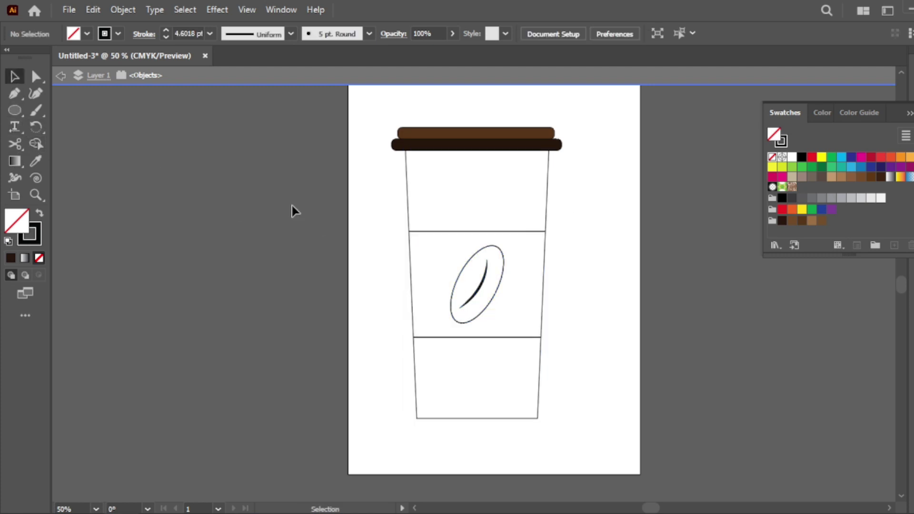
Fill the cup's upper and lower sections with light brown and the sleeve with dark brown C=44 M=69 Y=91 K=54.
left_click(547, 193)
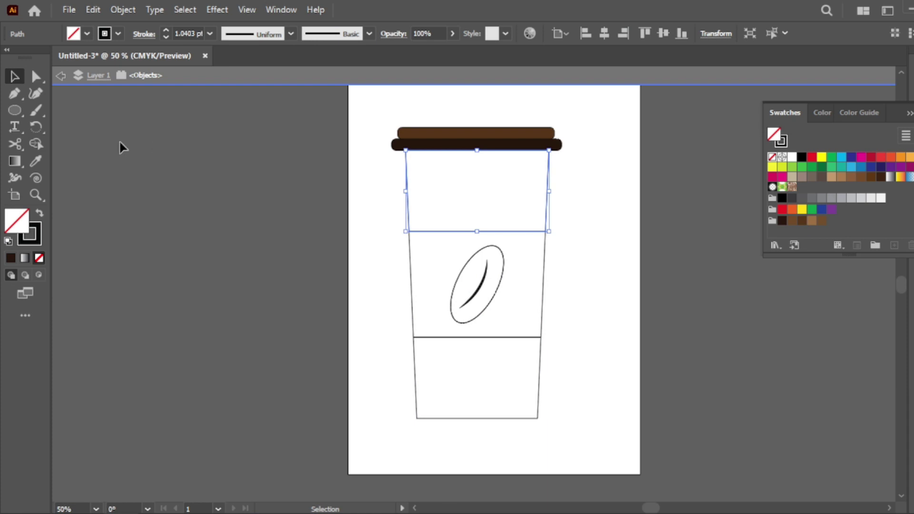
left_click(812, 220)
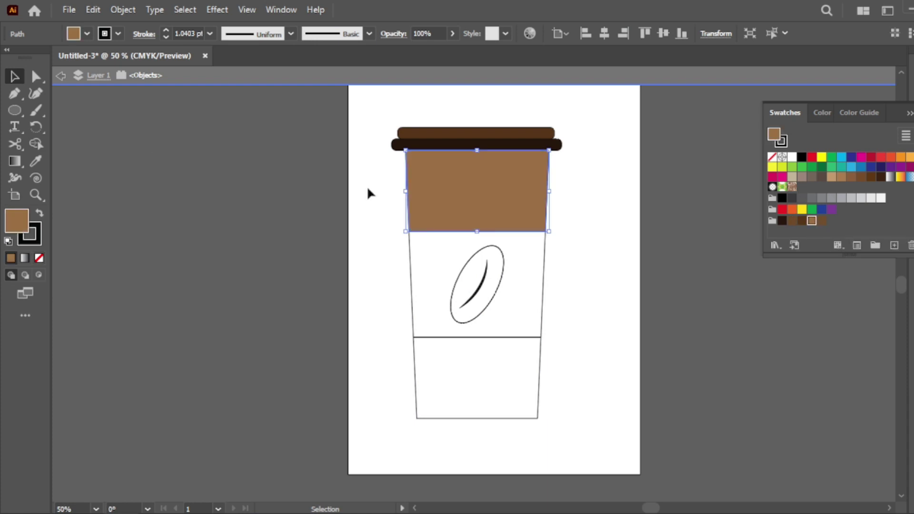
left_click(539, 393)
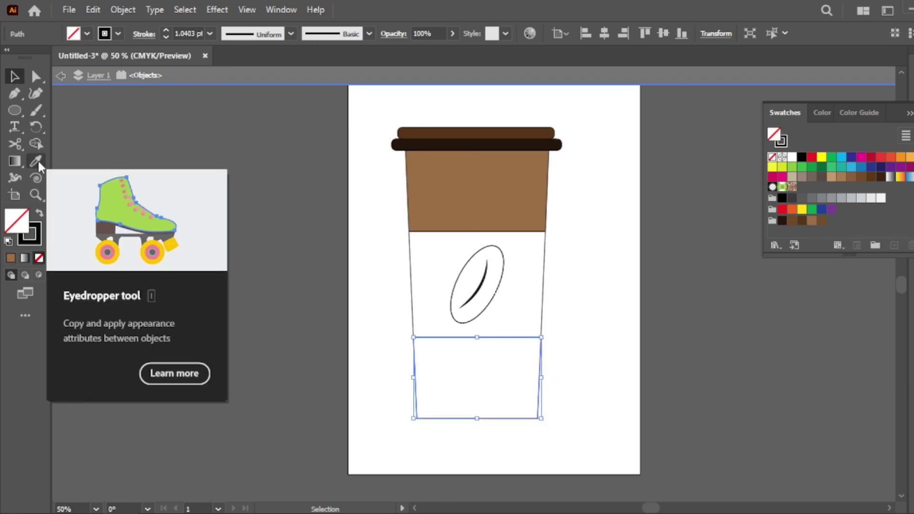
left_click(37, 161)
left_click(496, 176)
left_click(16, 81)
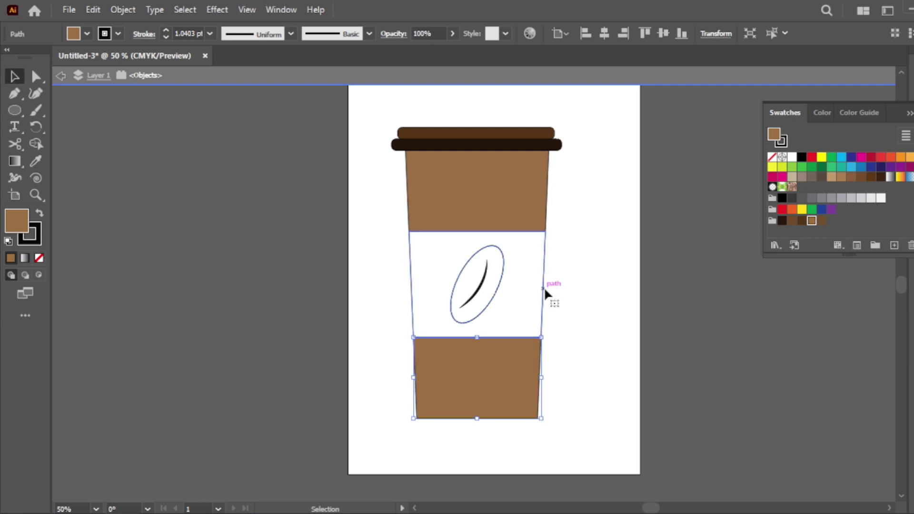
left_click(546, 288)
left_click(804, 222)
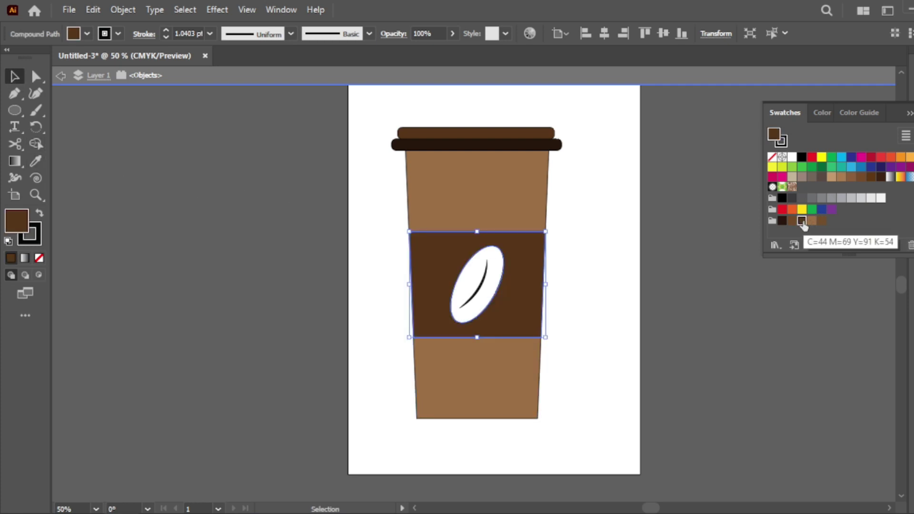
Fill the sleeve with the near-black brown swatch and the coffee bean with the light brown swatch.
left_click(782, 222)
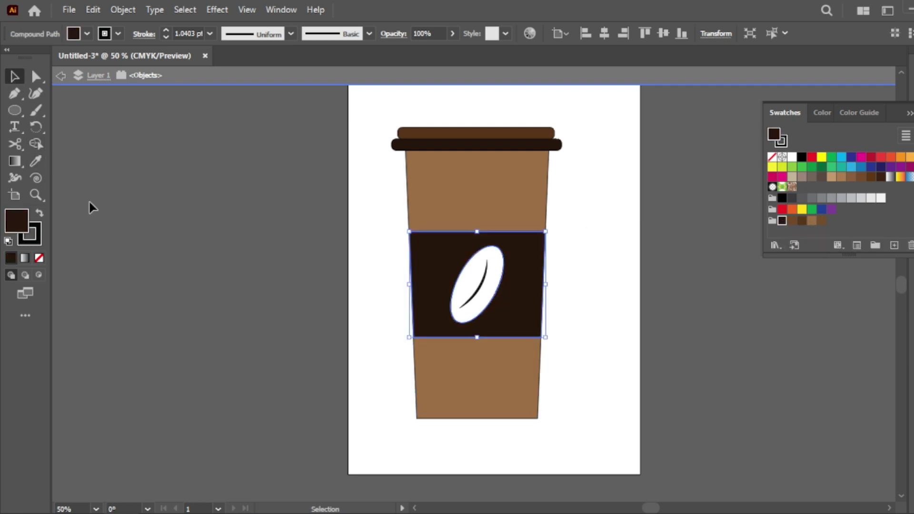
left_click(469, 290)
left_click(452, 292)
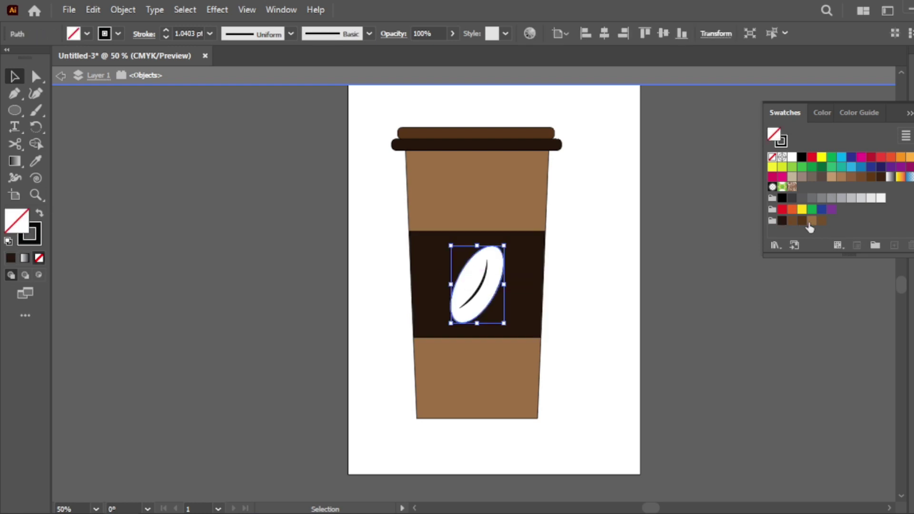
left_click(783, 221)
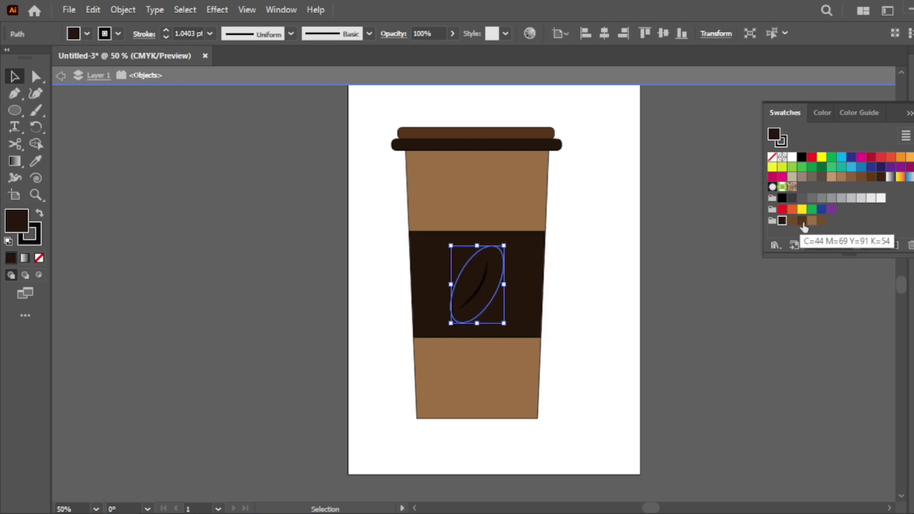
left_click(802, 221)
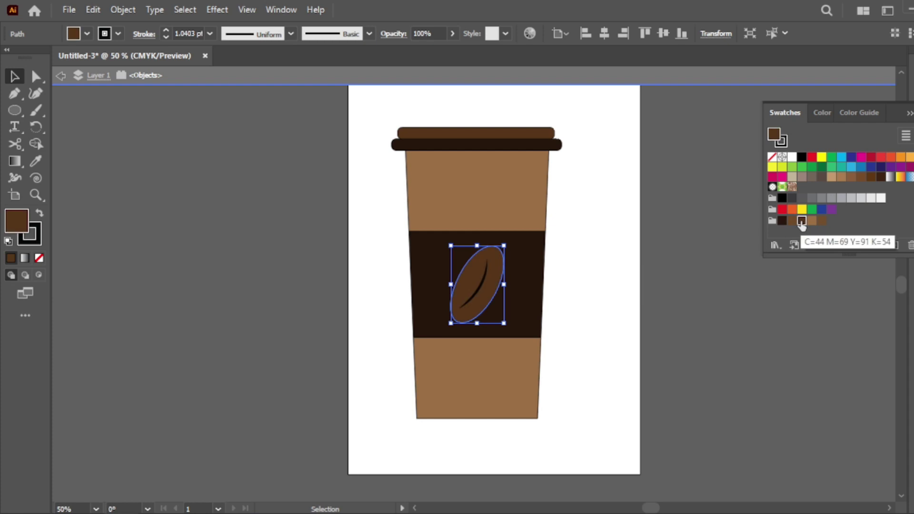
left_click(812, 221)
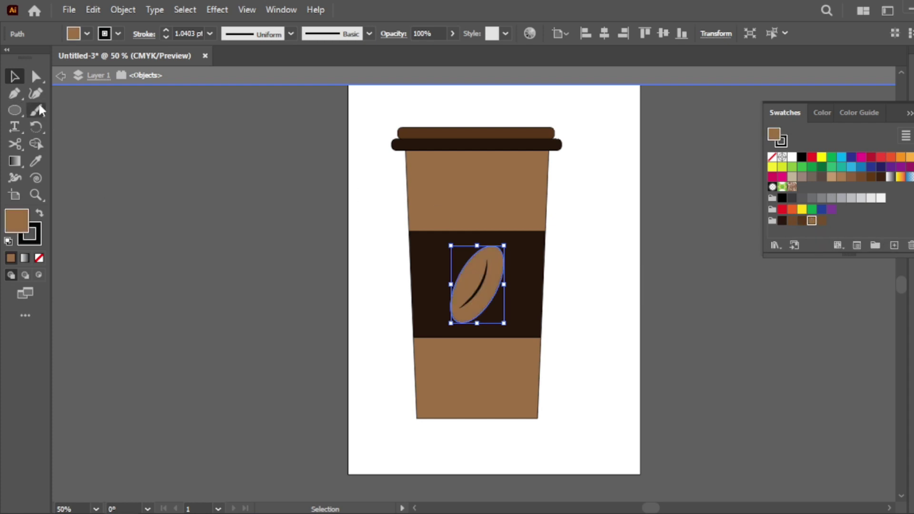
Darken the sleeve's fill to a near-black brown of about #1E1209.
left_click(304, 298)
left_click(514, 318)
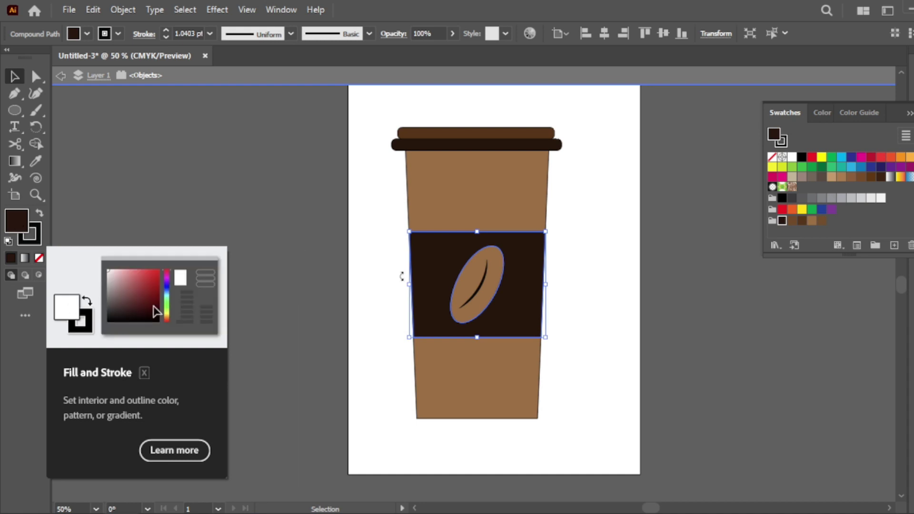
double_click(18, 223)
left_click_drag(214, 292, 221, 292)
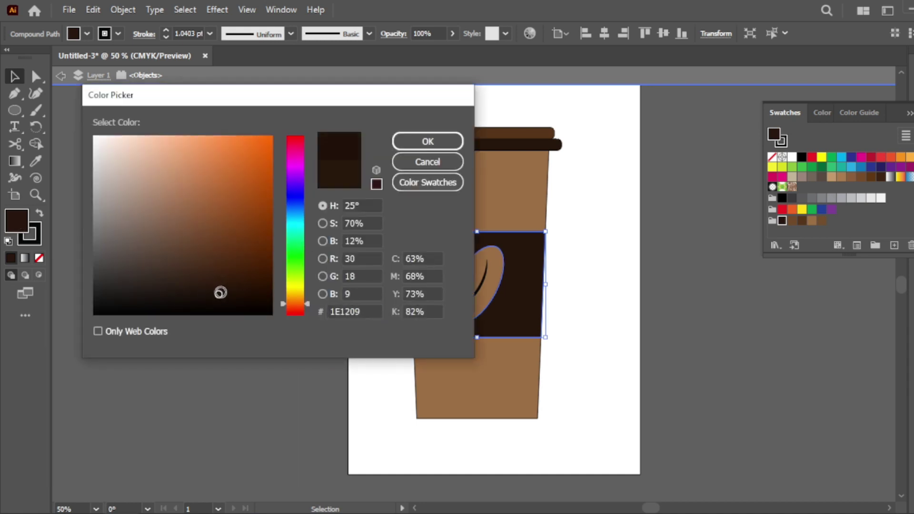
left_click(427, 142)
Darken the coffee bean's fill to a slightly deeper medium brown.
left_click(497, 282)
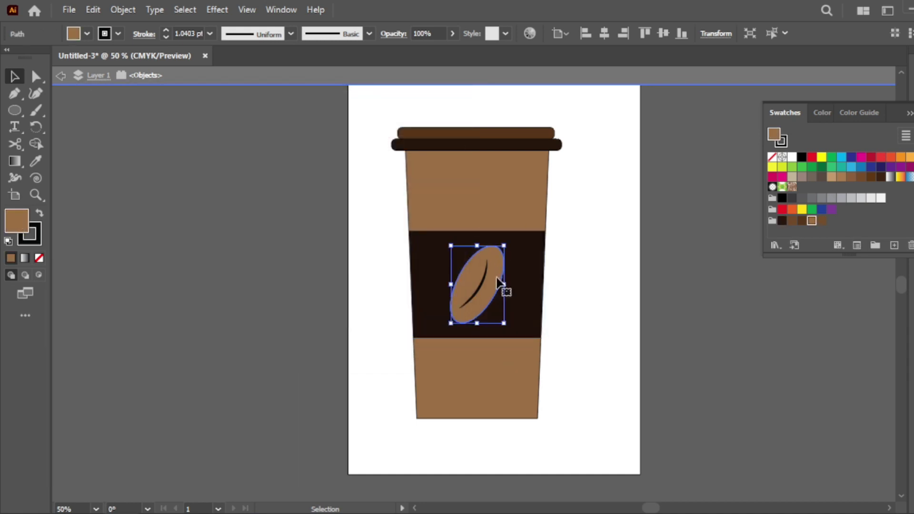
double_click(15, 222)
mouse_move(193, 206)
left_mouse_down()
mouse_move(195, 224)
mouse_move(202, 186)
mouse_move(190, 210)
left_mouse_up()
left_click(428, 141)
Lighten the cup's upper section to the tan fill #AD8666 and exit isolation mode.
left_click(522, 204)
double_click(16, 222)
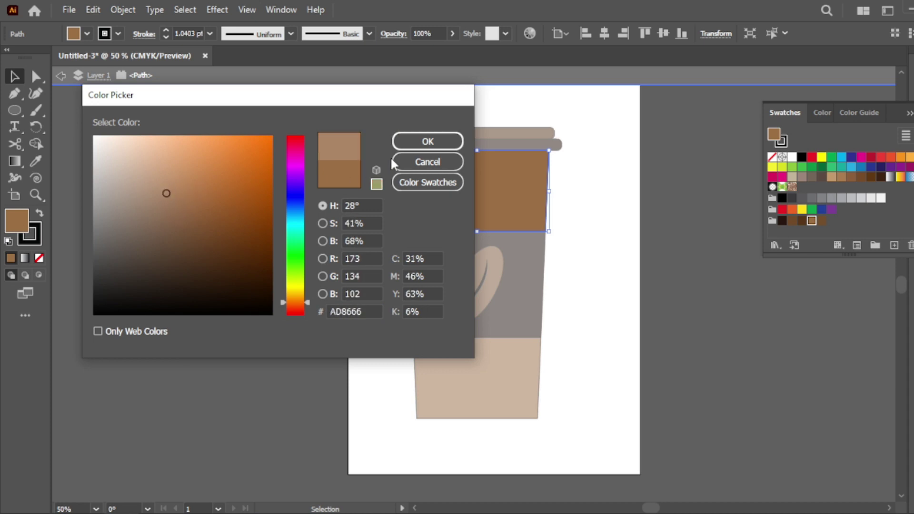
left_click(419, 141)
left_click(590, 283)
double_click(591, 283)
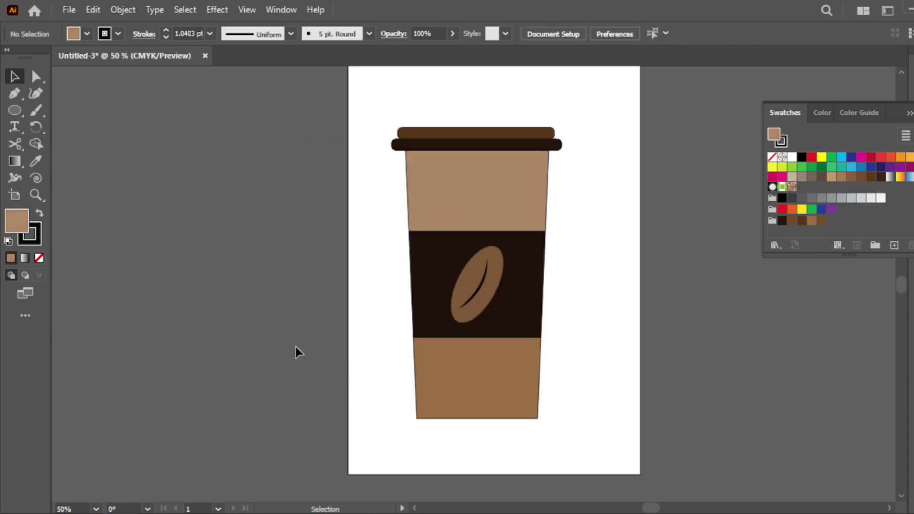
Match the cup's lower section to the upper section's tan fill with the Eyedropper.
left_click(447, 373)
left_click(36, 161)
left_click(506, 198)
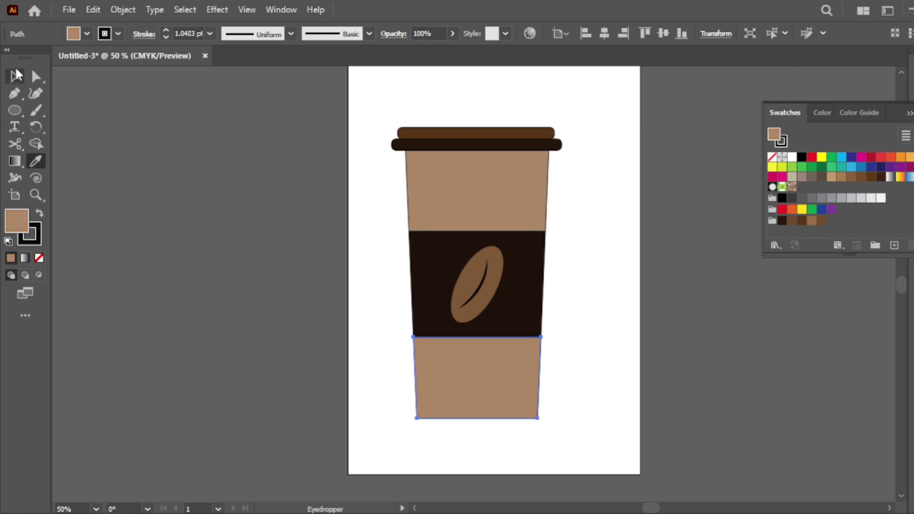
key("v")
left_click(693, 166)
Remove the outlines from the lid bars, the cup's upper and lower sections, and the sleeve.
left_click_drag(378, 189, 361, 193)
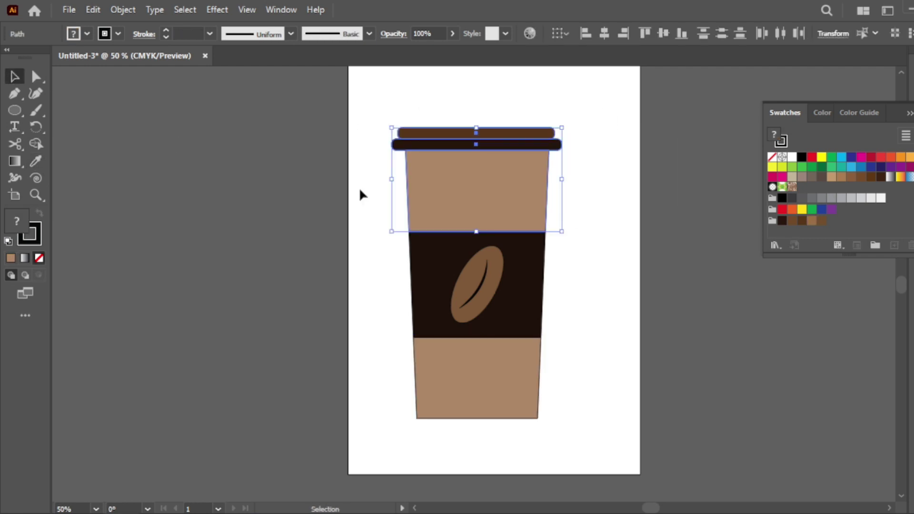
left_click(27, 246)
left_click(39, 258)
left_click(609, 336)
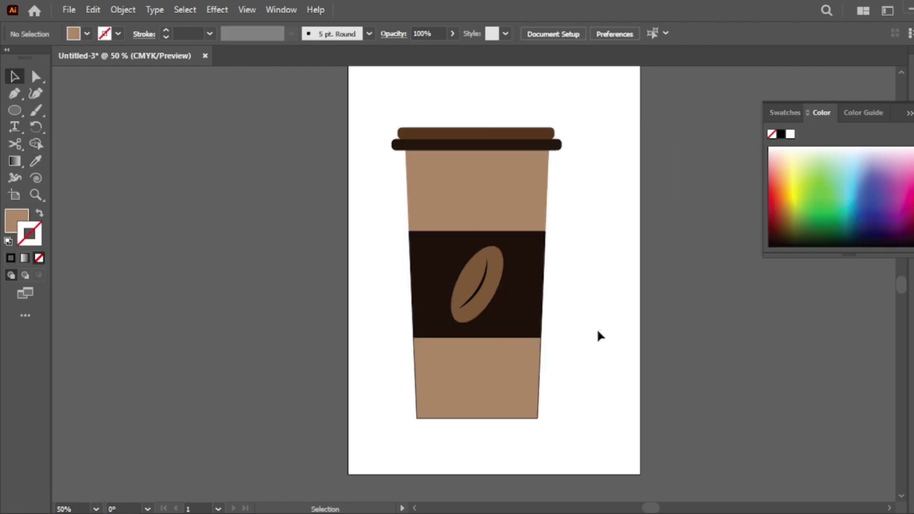
left_click_drag(514, 381, 514, 382)
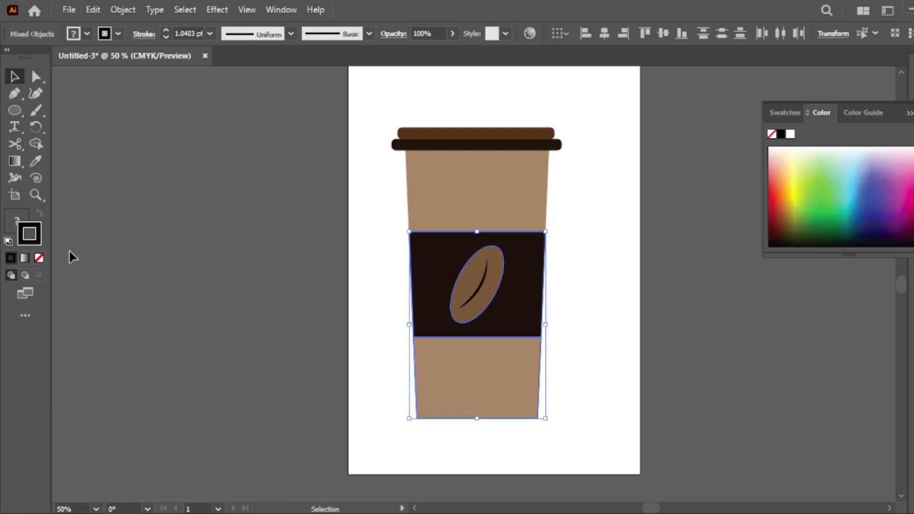
left_click(39, 257)
left_click(376, 284)
Try the dark brown #422004 as the stroke colour of the bean's centre line.
key("ctrl+plus")
key("ctrl+plus")
key("ctrl+plus")
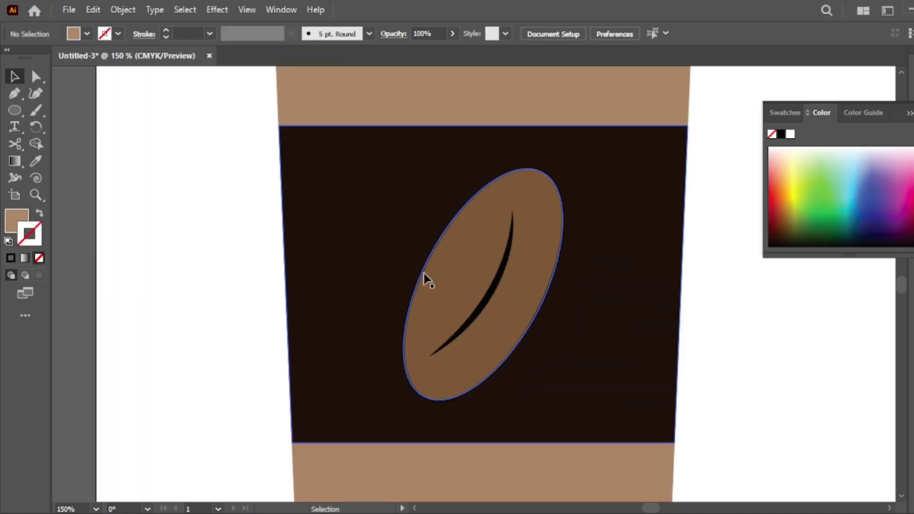
left_click(490, 296)
double_click(29, 233)
mouse_move(214, 252)
left_mouse_down()
mouse_move(237, 277)
mouse_move(264, 279)
mouse_move(261, 269)
left_mouse_up()
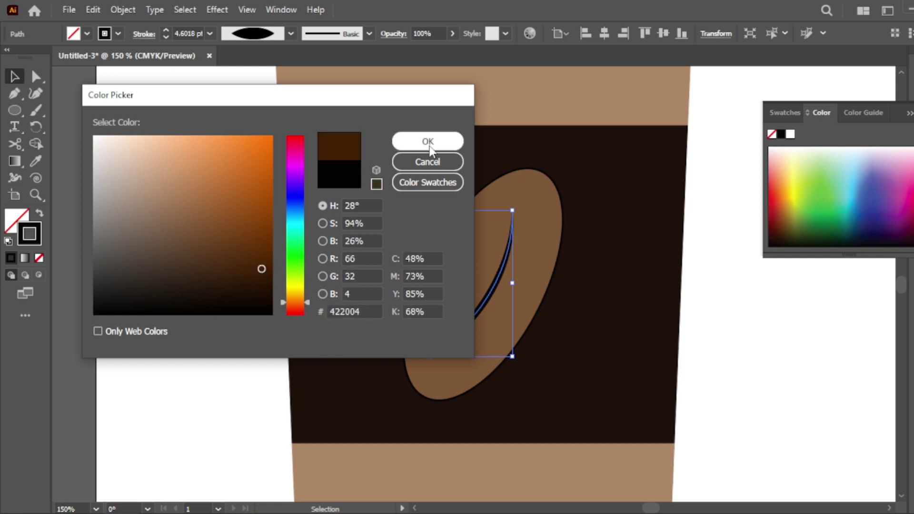
left_click(428, 141)
left_click(212, 242)
Try a lighter reddish brown #562908 on the bean's centre line stroke.
left_click(458, 321)
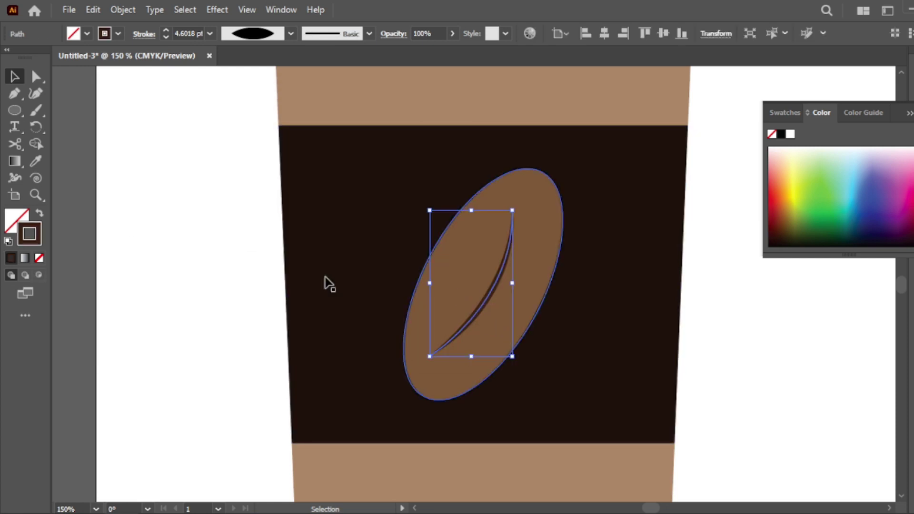
double_click(29, 233)
mouse_move(262, 268)
left_mouse_down()
mouse_move(255, 252)
mouse_move(266, 262)
mouse_move(231, 273)
mouse_move(258, 254)
left_mouse_up()
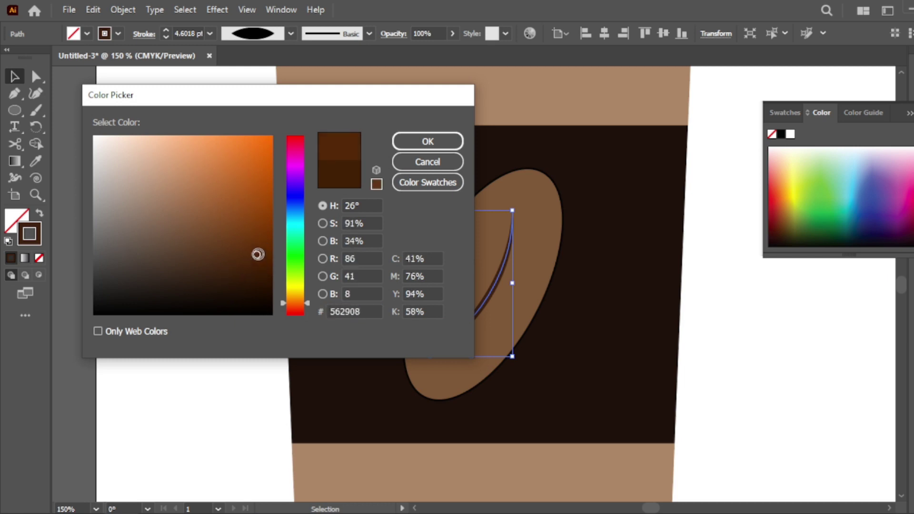
left_click(428, 142)
left_click(215, 296)
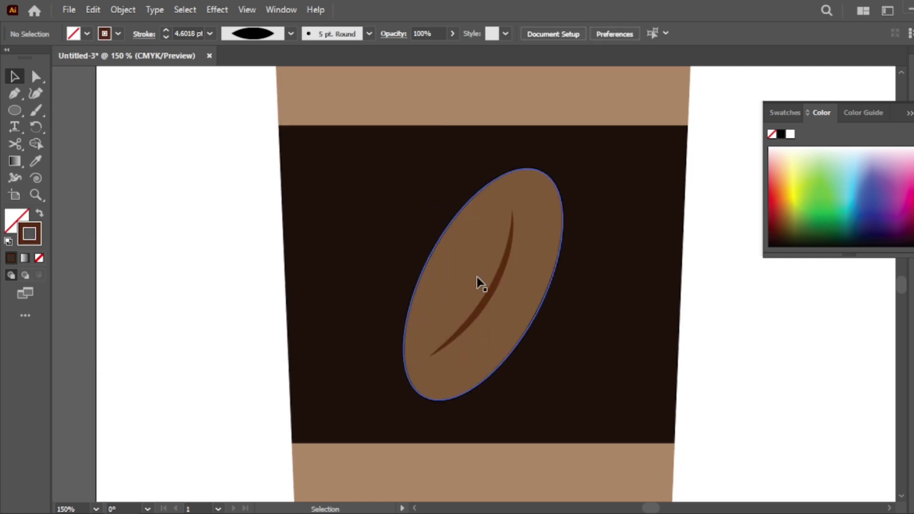
Set the bean's centre line stroke to a dark brown of about #47240D.
left_click(459, 323)
double_click(40, 244)
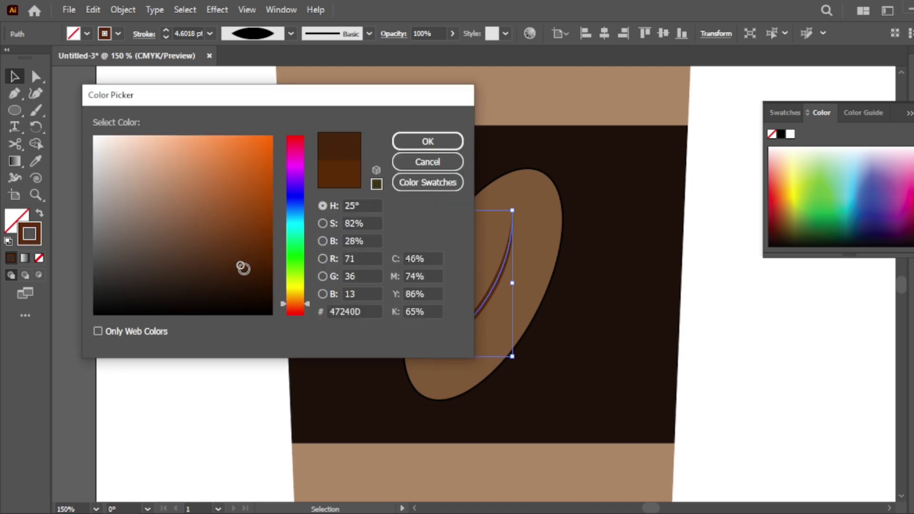
left_click(428, 141)
left_click(173, 335)
key("ctrl+minus")
key("ctrl+minus")
key("ctrl+minus")
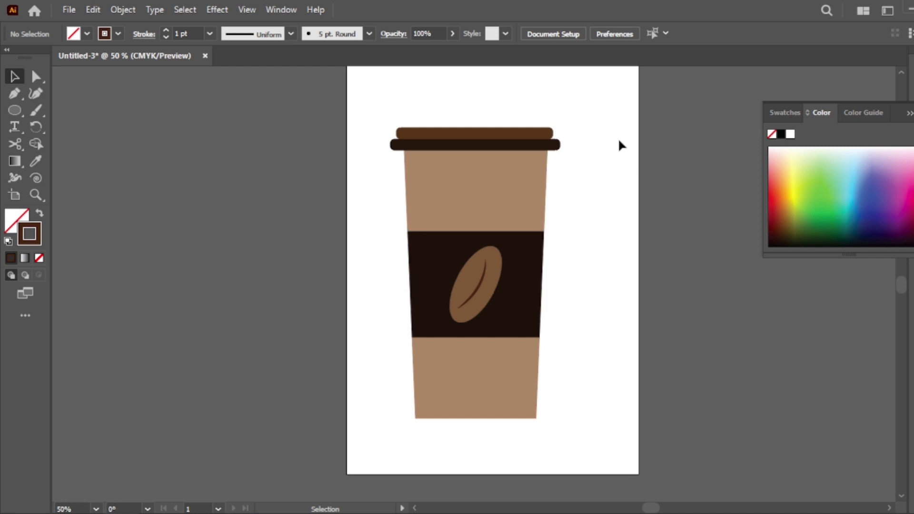
Draw a rectangle from below the lid to the cup's base, covering the cup's right half and extending past its edge.
left_click(15, 110)
left_click_drag(14, 110, 77, 108)
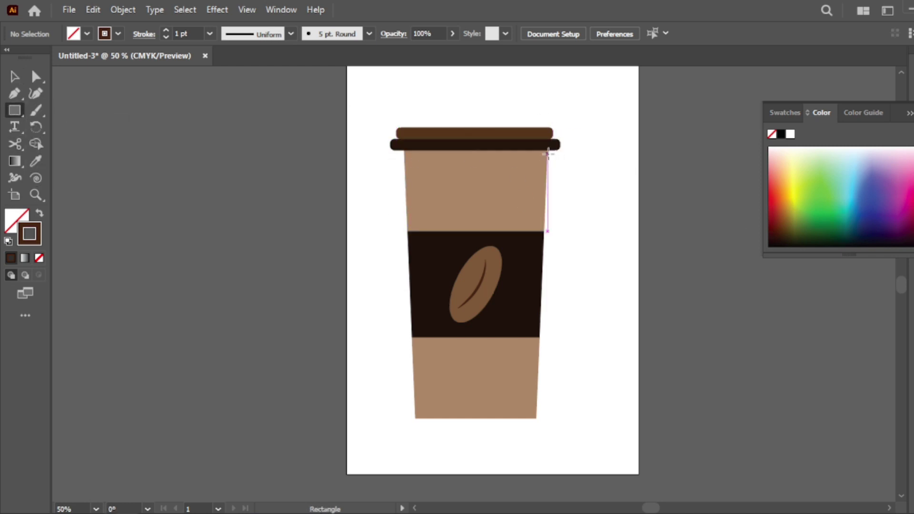
mouse_move(624, 154)
left_mouse_down()
mouse_move(482, 266)
mouse_move(527, 419)
mouse_move(493, 419)
left_mouse_up()
Move the rectangle's upper-left corner to the cup's upper-right corner, at about X 409.71 pt, Y 180.49 pt.
key("v")
left_click(188, 190)
left_click_drag(493, 154, 548, 150)
key("ctrl+equal")
key("ctrl+equal")
key("ctrl+equal")
key("ctrl+equal")
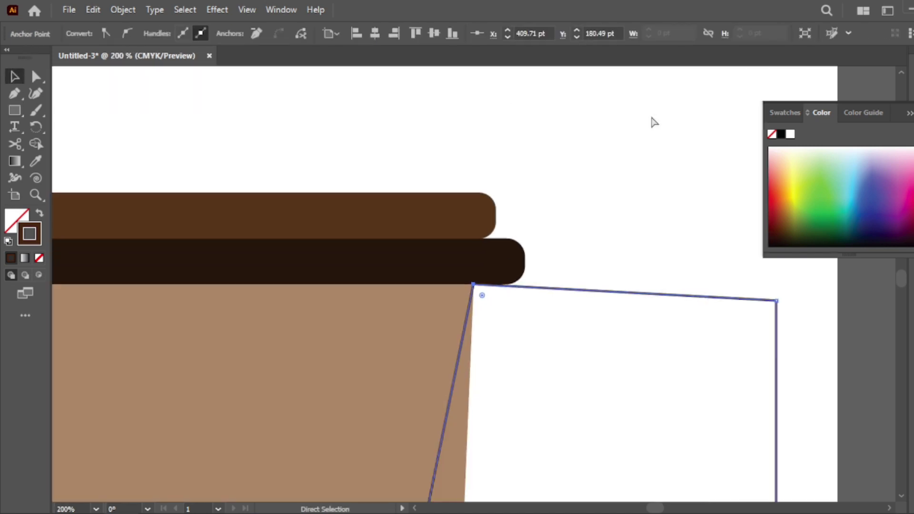
key("ctrl+minus")
key("ctrl+minus")
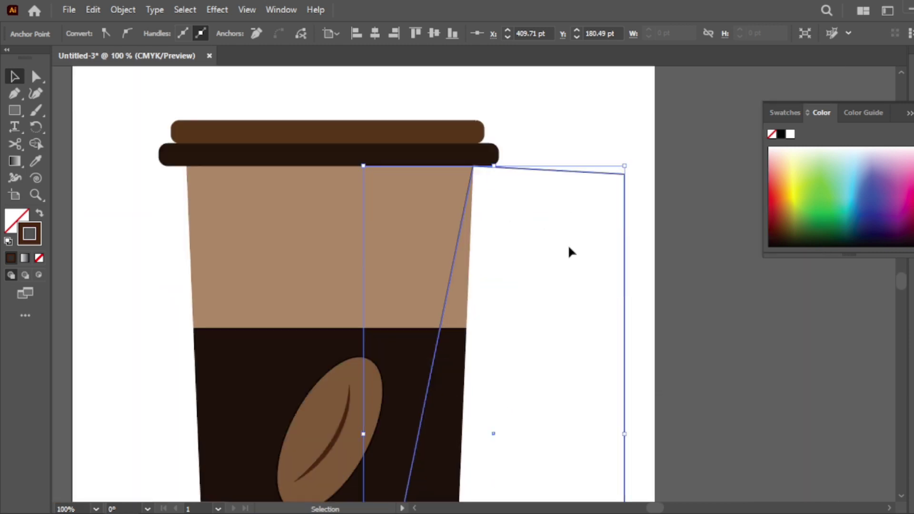
Move the rectangle's lower-left corner to the cup's lower-left corner, at about X 140.43 pt, Y 727.44 pt.
scroll(570, 251, "down", 5)
left_click_drag(364, 415, 210, 415)
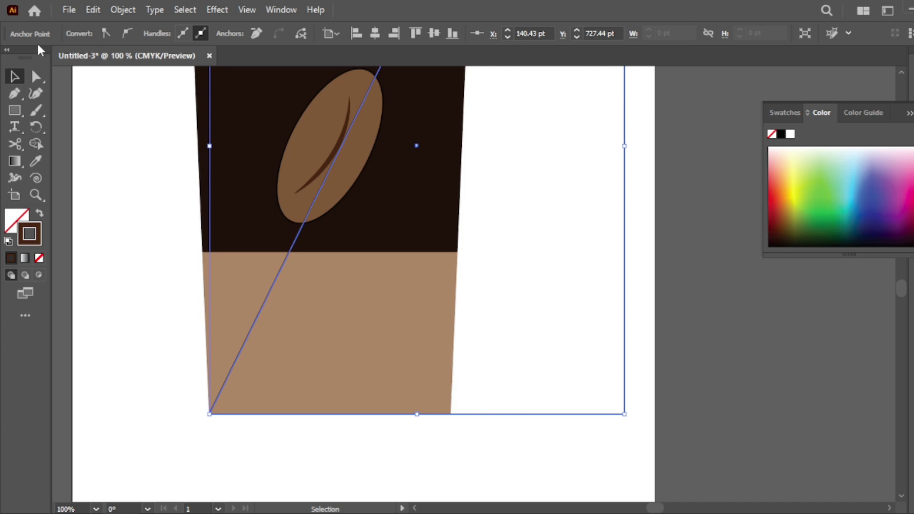
left_click(138, 154)
key("ctrl+minus")
key("ctrl+minus")
key("ctrl+minus")
Fill the reshaped diagonal shape with the near-black colour #050201.
left_click(511, 150)
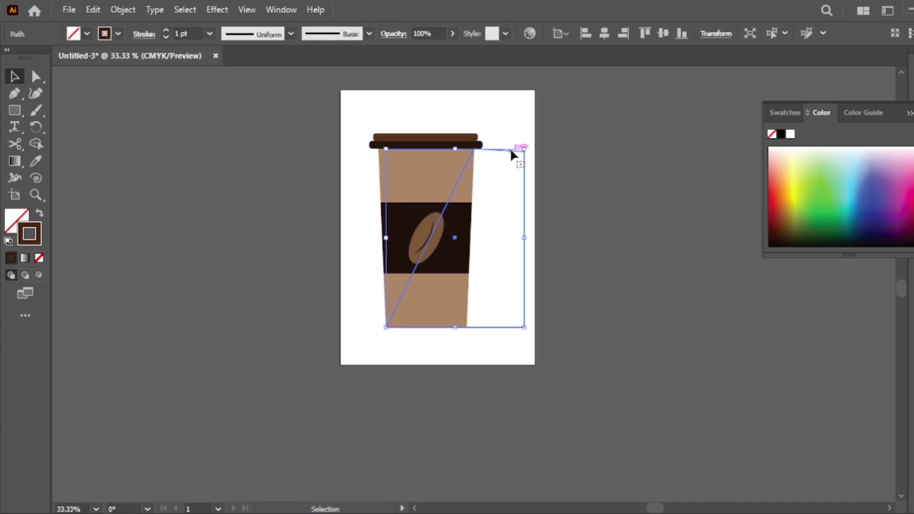
double_click(14, 221)
left_click(255, 311)
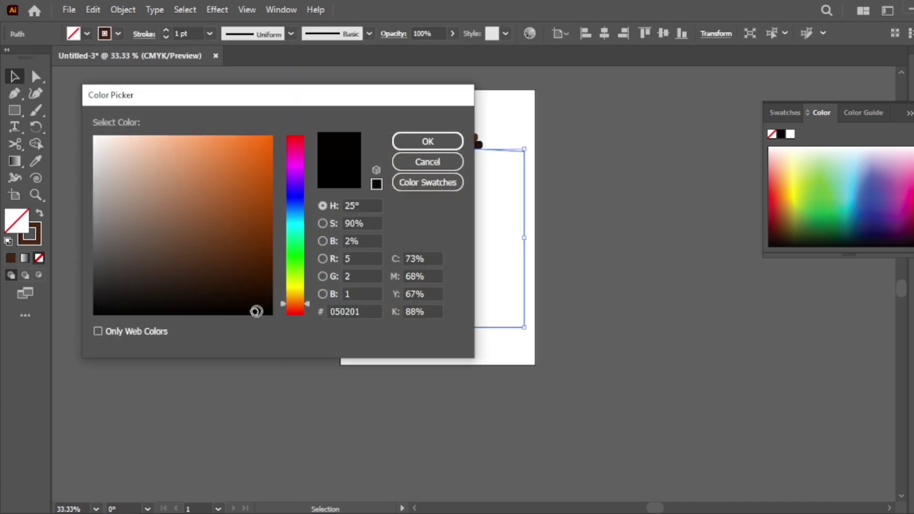
left_click(431, 141)
Cut away the part of the near-black shape outside the cup's right edge with Shape Builder.
left_click(333, 186)
left_click_drag(333, 186, 537, 335)
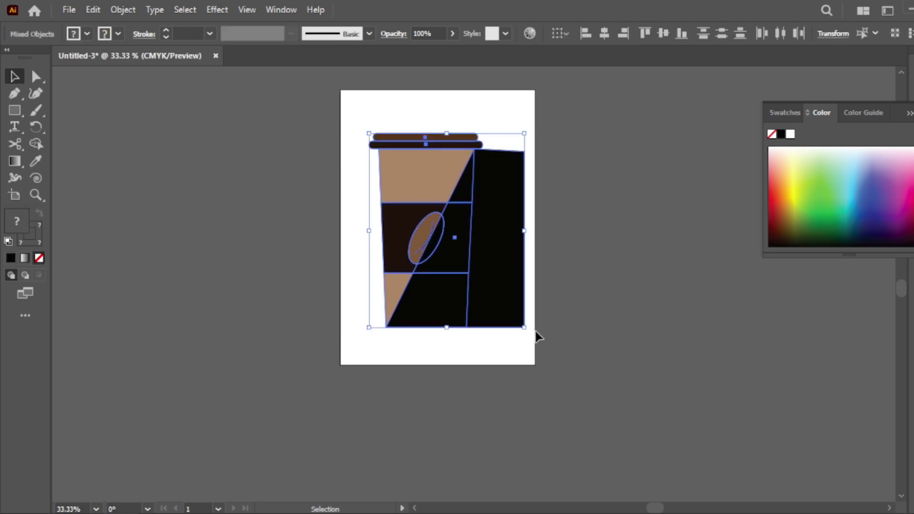
key("shift+m")
left_click(497, 238, "alt")
key("v")
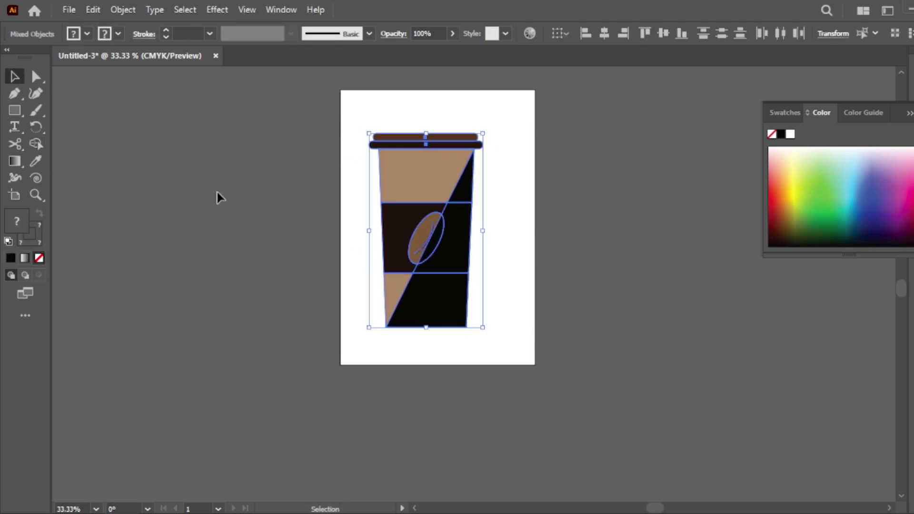
Reduce the opacity of the diagonal shadow shape on the cup to 29%.
left_click(458, 310)
key("ctrl+minus")
key("ctrl+plus")
key("ctrl+plus")
key("ctrl+plus")
key("ctrl+minus")
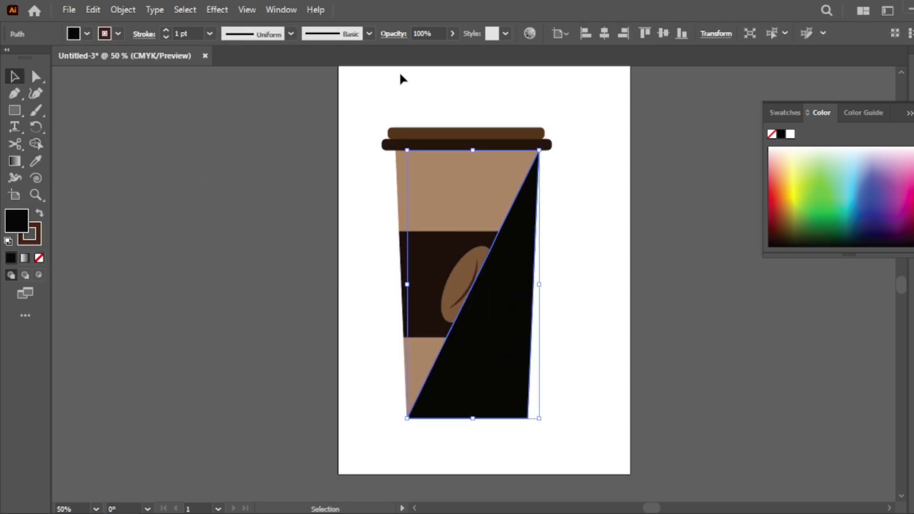
left_click_drag(449, 52, 413, 53)
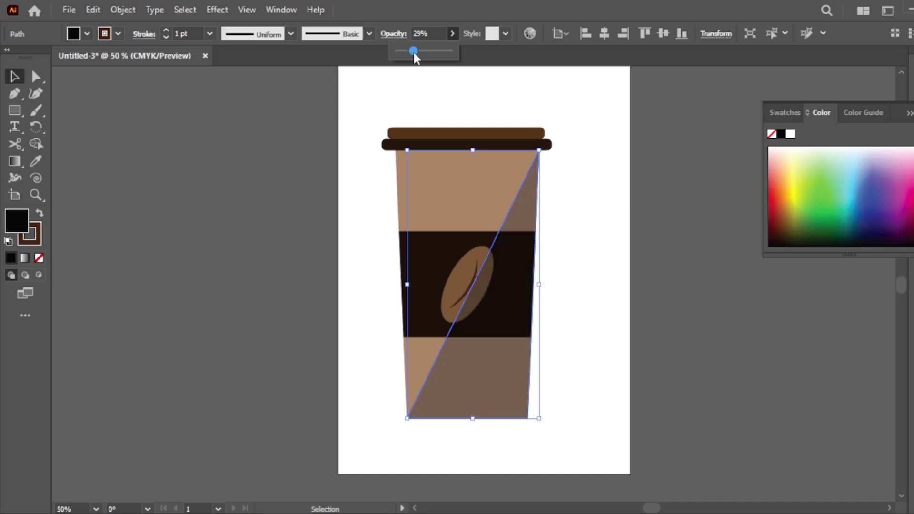
Remove the stroke from the diagonal shadow shape.
left_click(31, 242)
key("slash")
key("x")
left_click(593, 191)
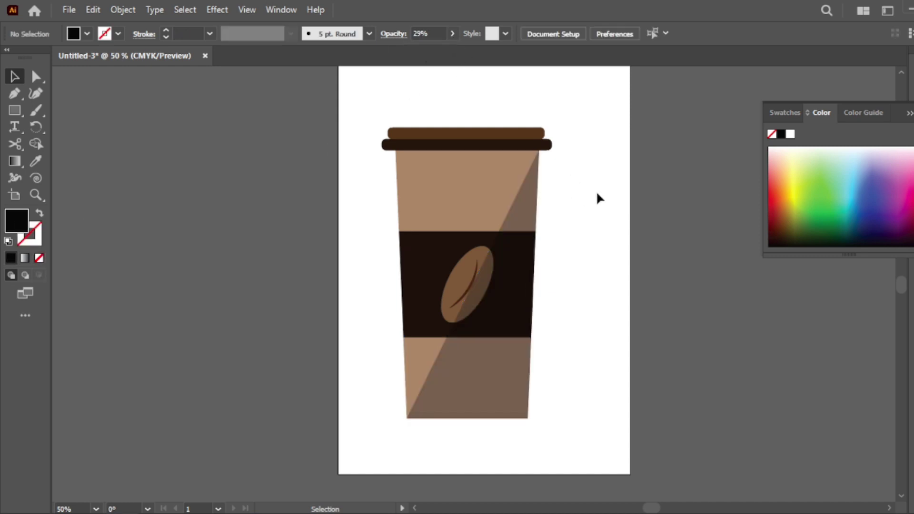